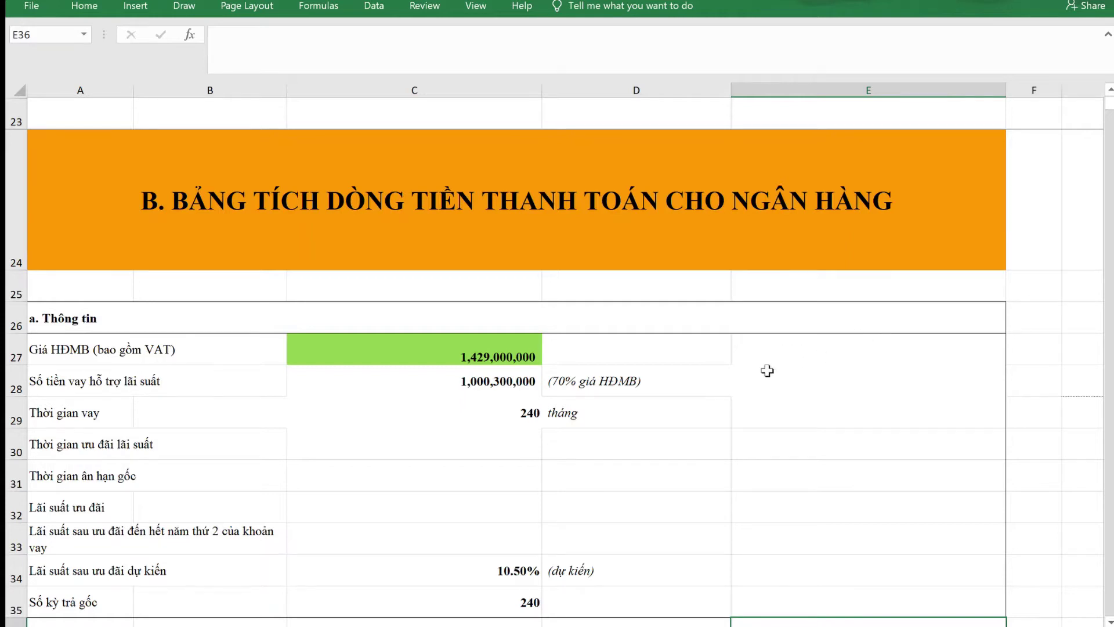
# - Review the loan information section: the contract price, supported loan amount, loan term, and expected interest rate after the promotion
pyautogui.scroll(-2, 767, 370)
pyautogui.scroll(2, 767, 369)
pyautogui.click(498, 360)
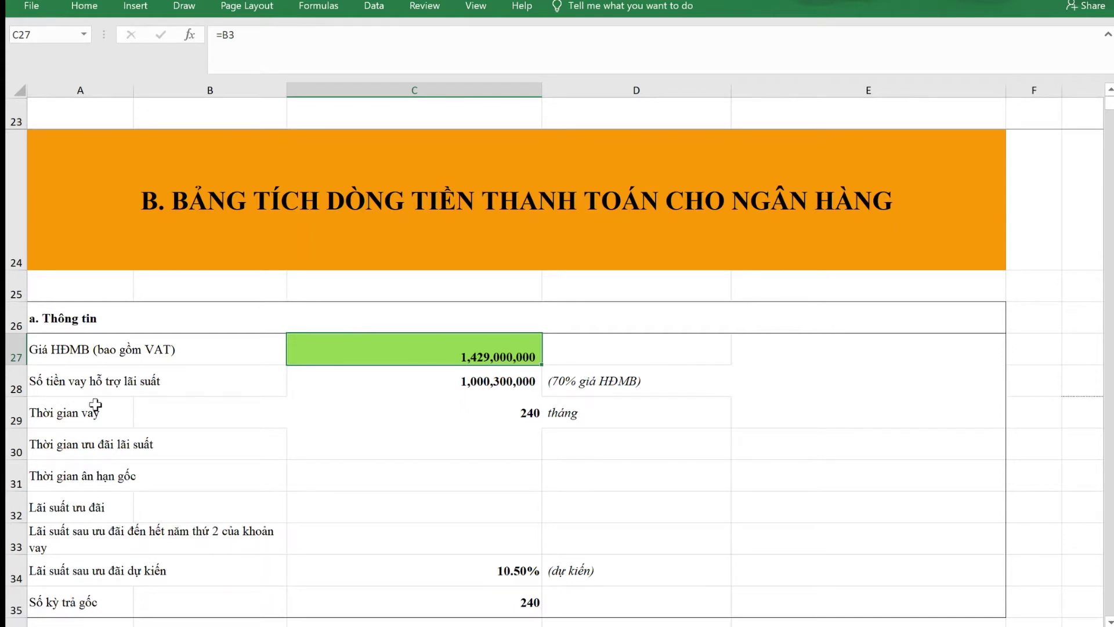
pyautogui.click(482, 377)
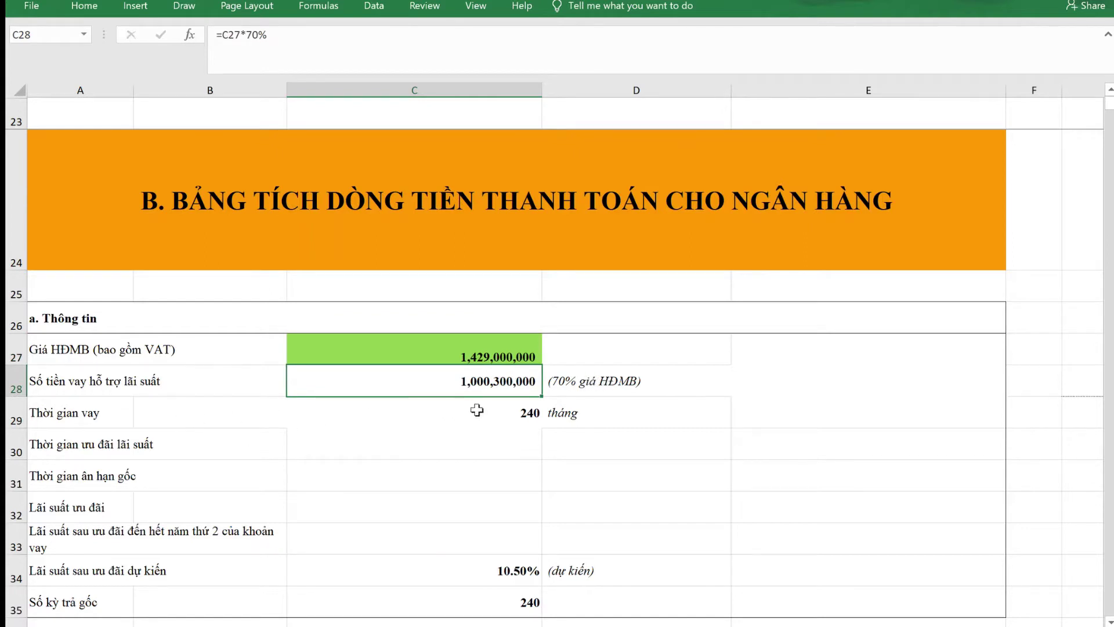
pyautogui.click(519, 412)
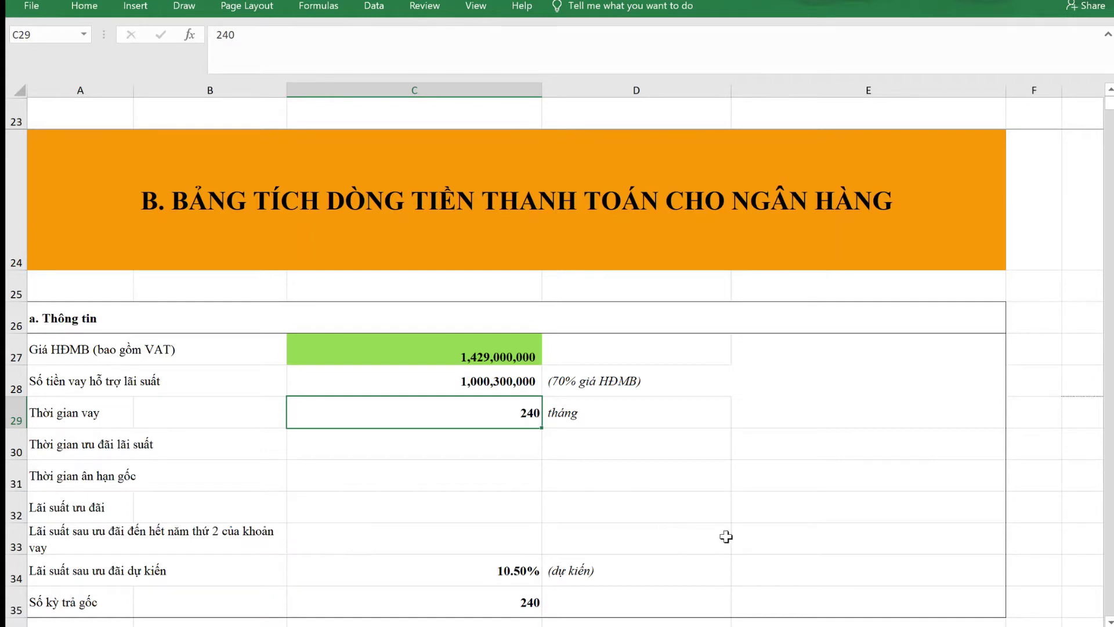
pyautogui.scroll(-2, 726, 536)
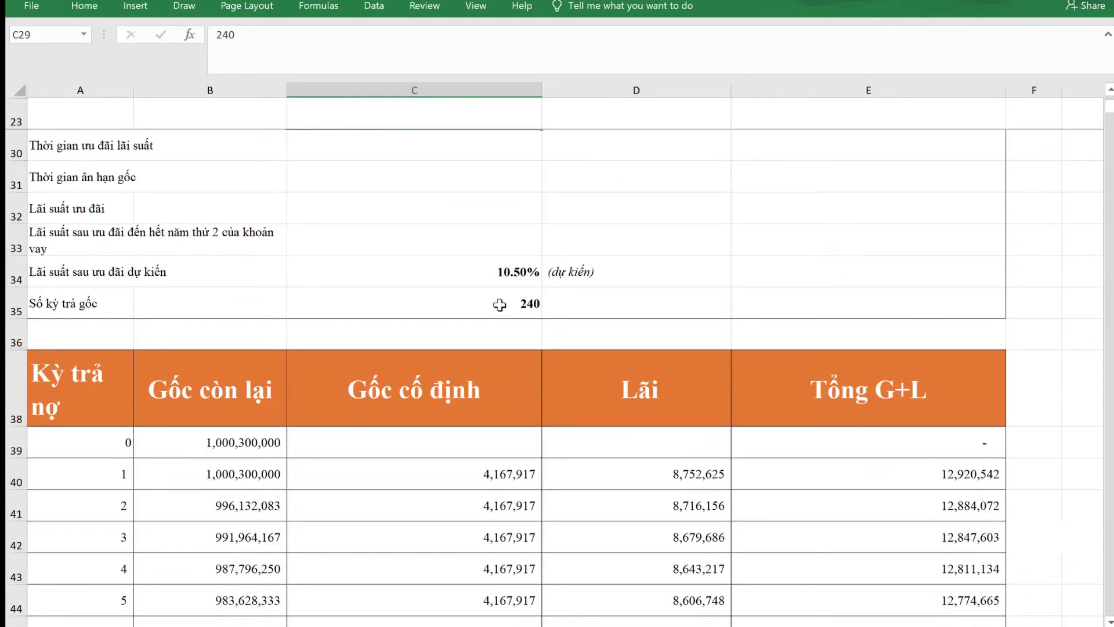
pyautogui.click(493, 279)
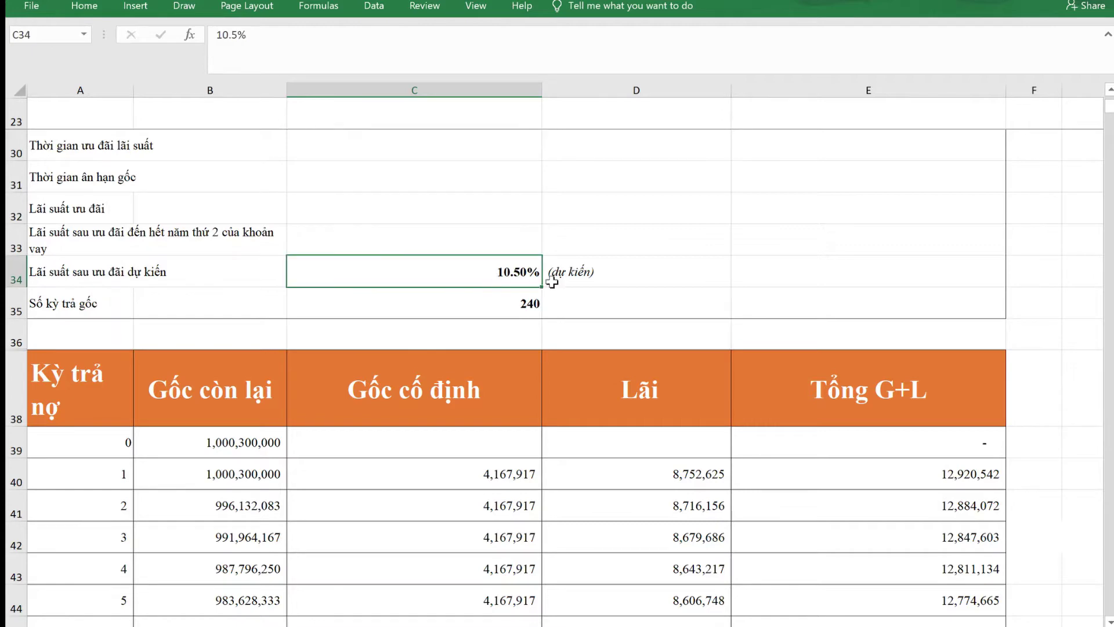
pyautogui.click(616, 281)
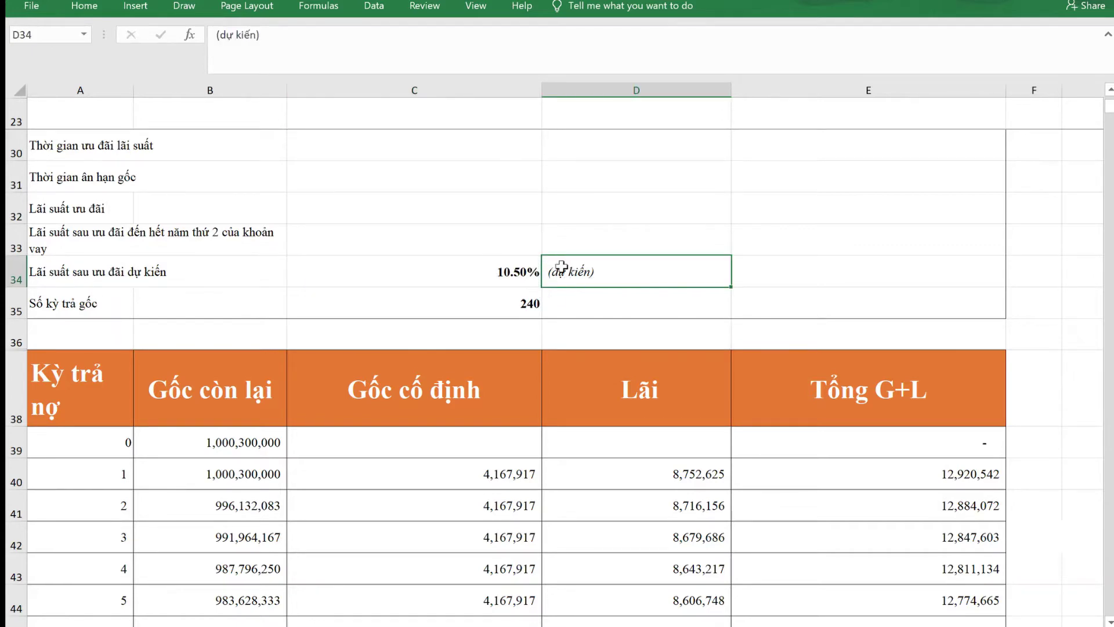
pyautogui.scroll(-2, 611, 341)
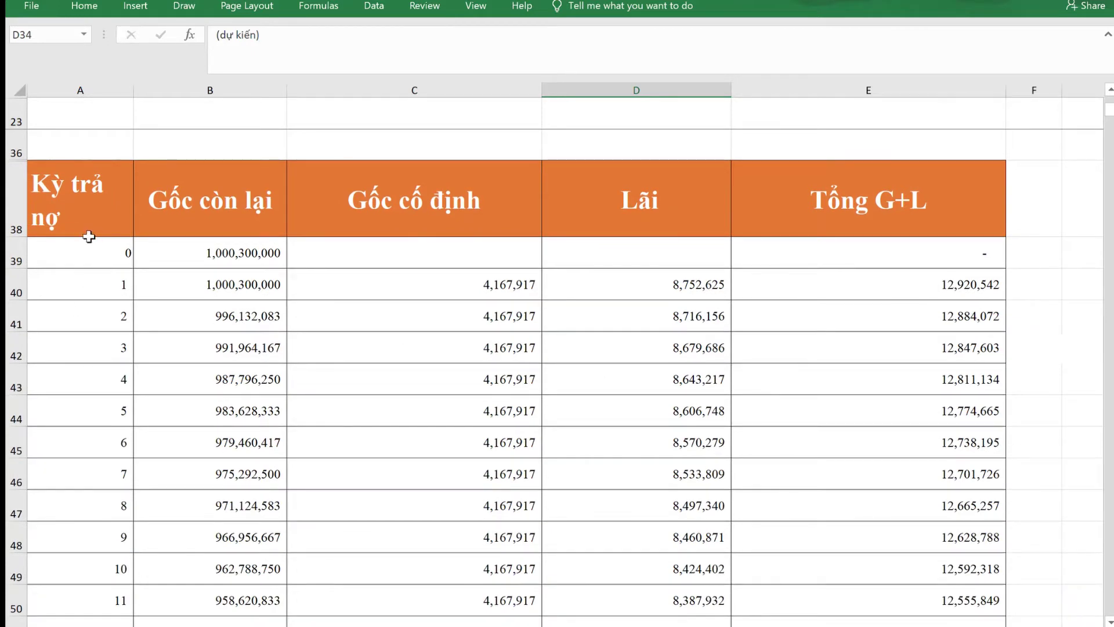
# - Review the repayment schedule's columns: Kỳ trả nợ, Gốc còn lại, Gốc cố định, Lãi and Tổng G+L
pyautogui.click(68, 203)
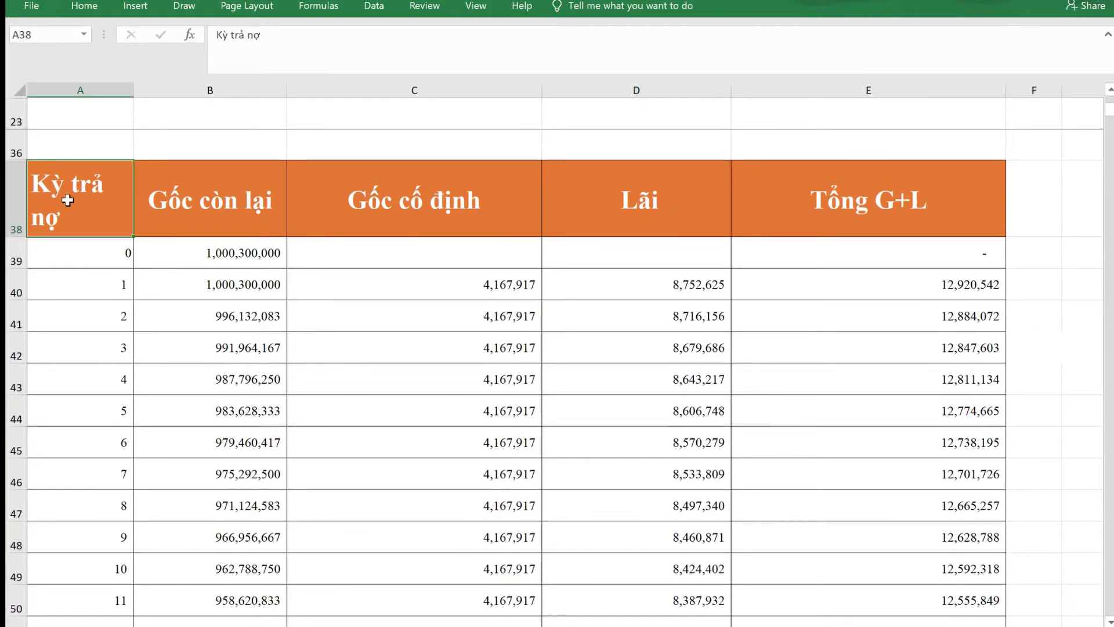
pyautogui.click(231, 200)
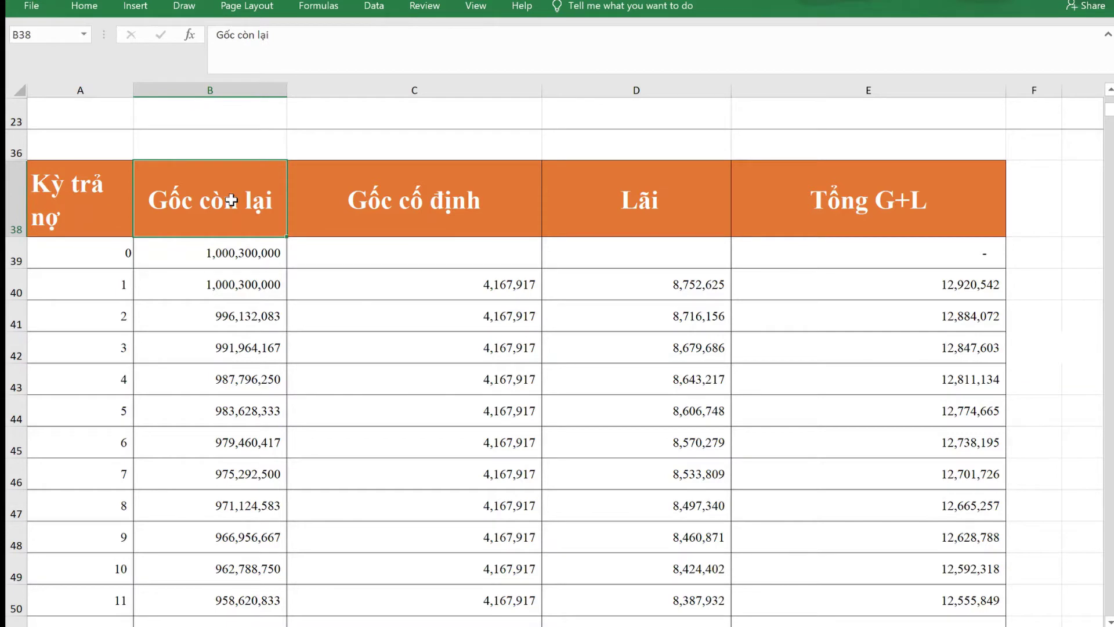
pyautogui.click(216, 254)
pyautogui.click(405, 205)
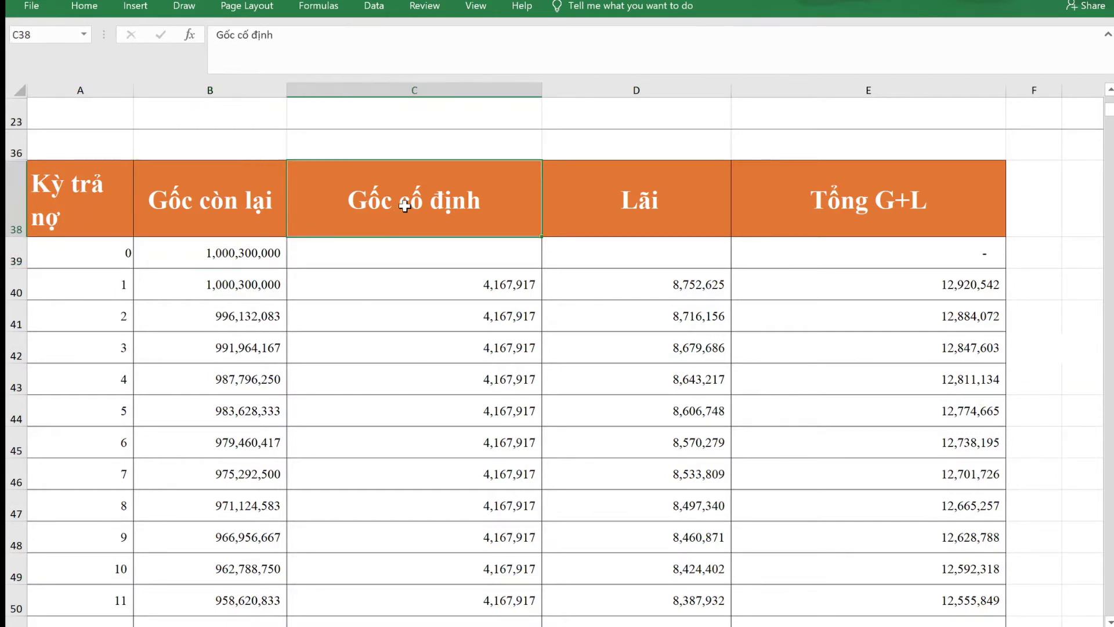
pyautogui.click(650, 210)
pyautogui.click(919, 203)
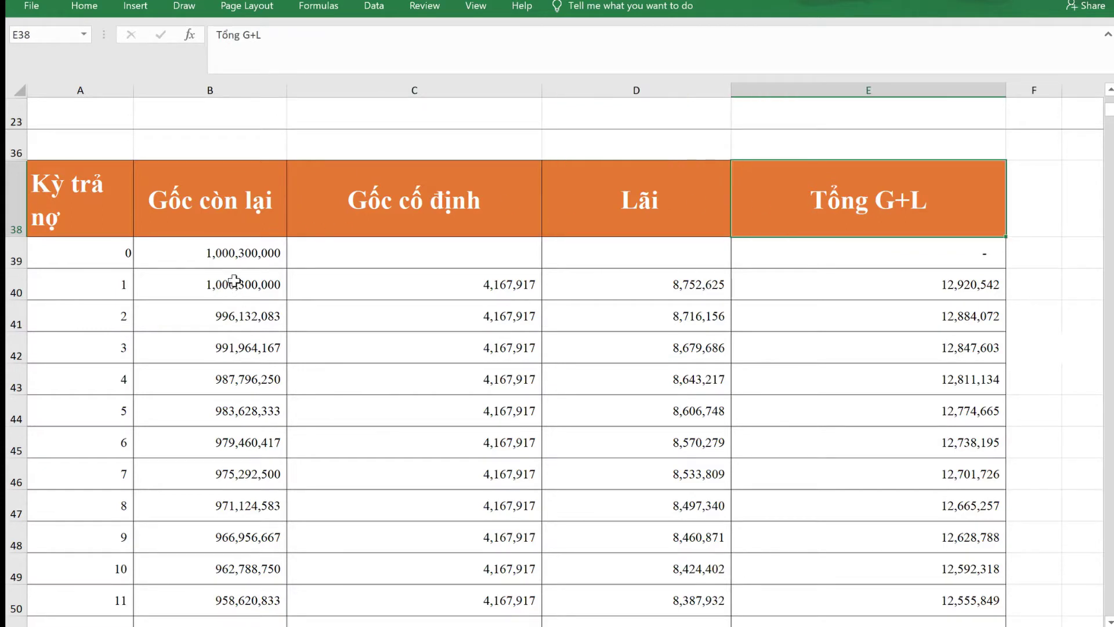
# - Examine the formula for the monthly fixed principal (Gốc cố định) in C40 and compare it with C42
pyautogui.click(505, 285)
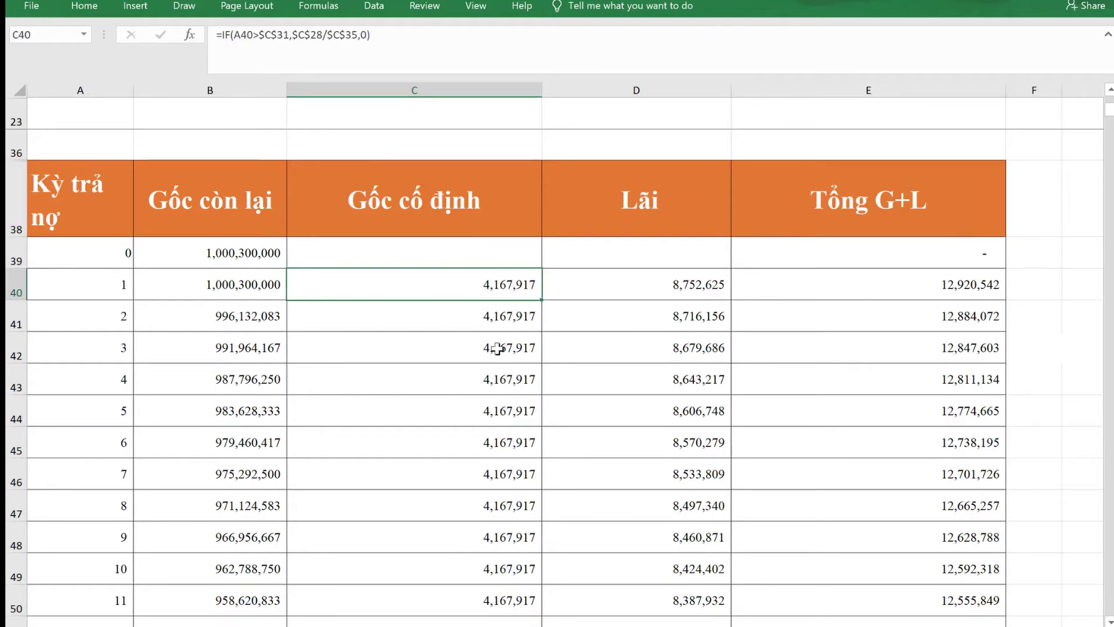
pyautogui.click(497, 348)
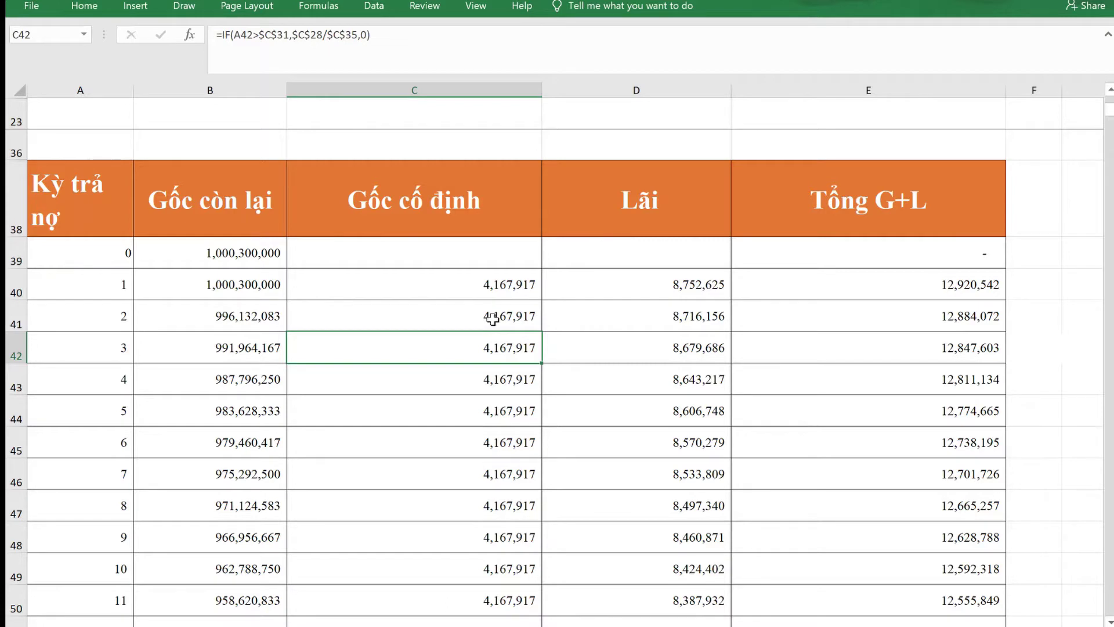
pyautogui.click(504, 287)
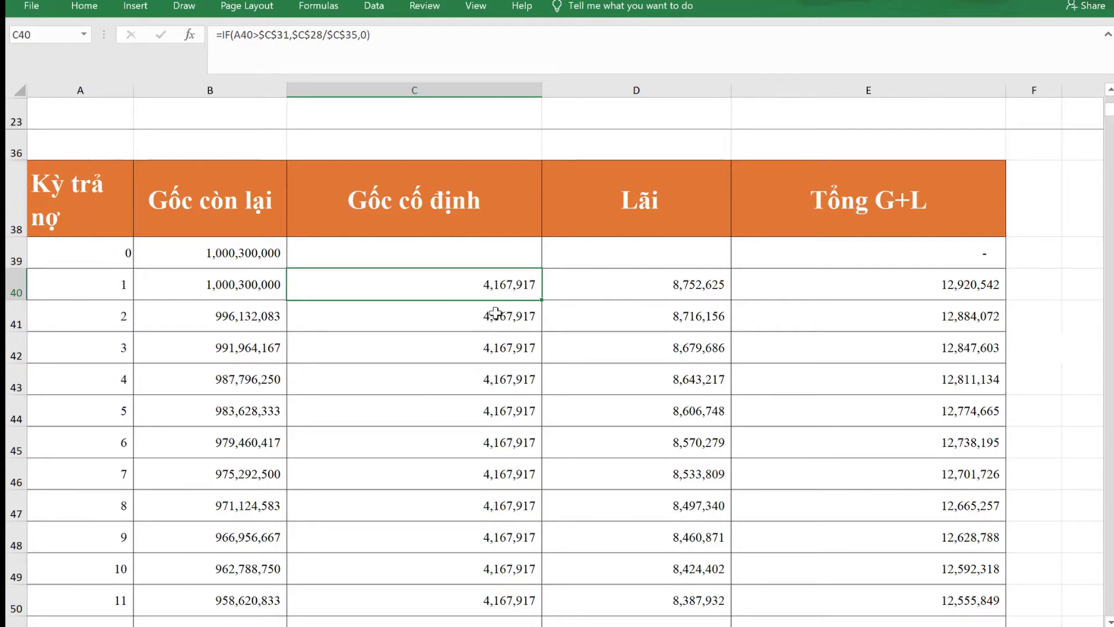
pyautogui.click(339, 46)
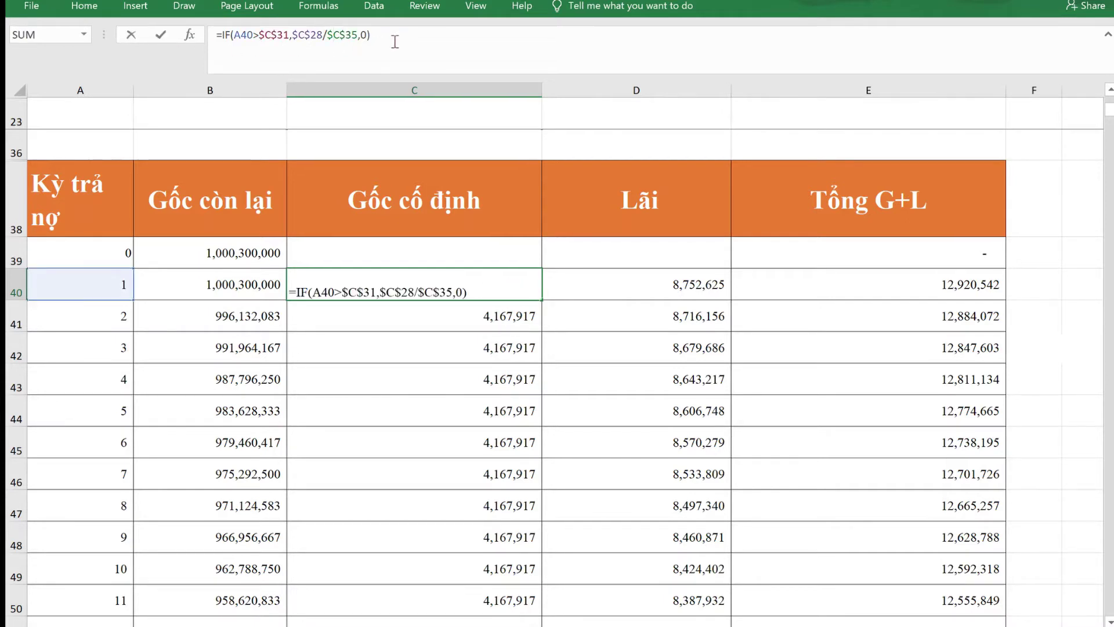
pyautogui.press('Return')
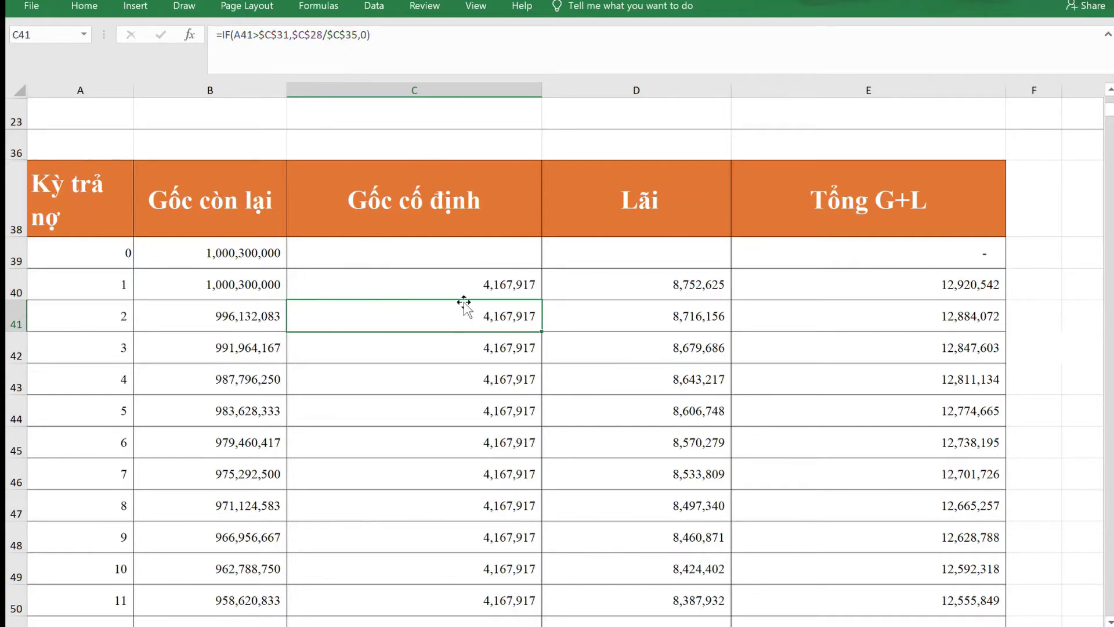
pyautogui.scroll(1, 485, 315)
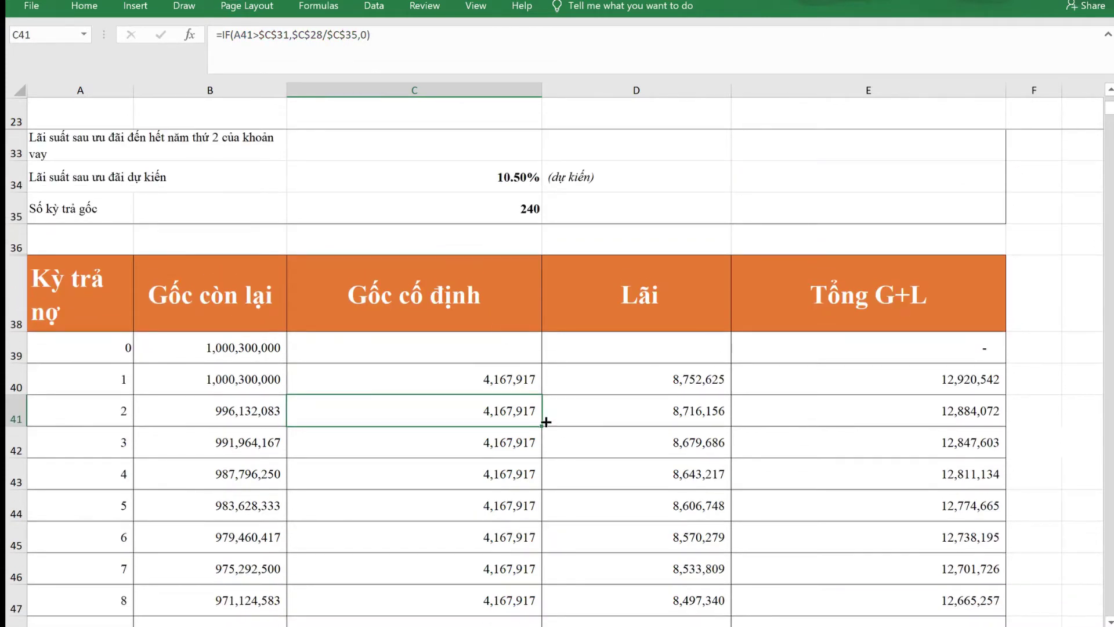
pyautogui.click(511, 384)
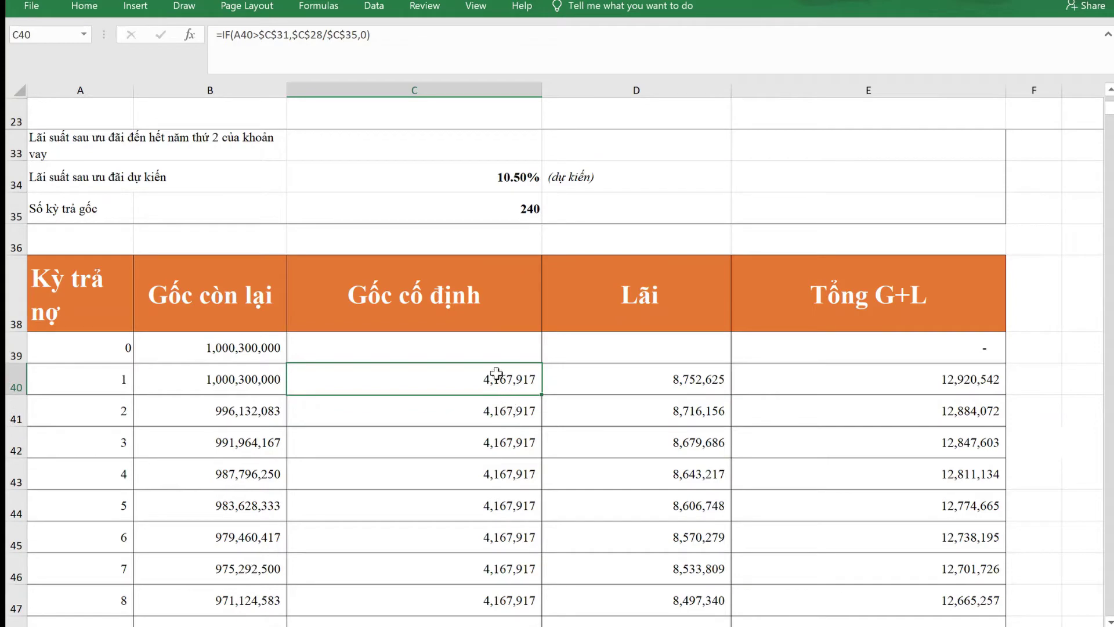
# - Examine the formulas for the period 1 remaining principal in B40 and the number of principal payments in C35
pyautogui.click(226, 380)
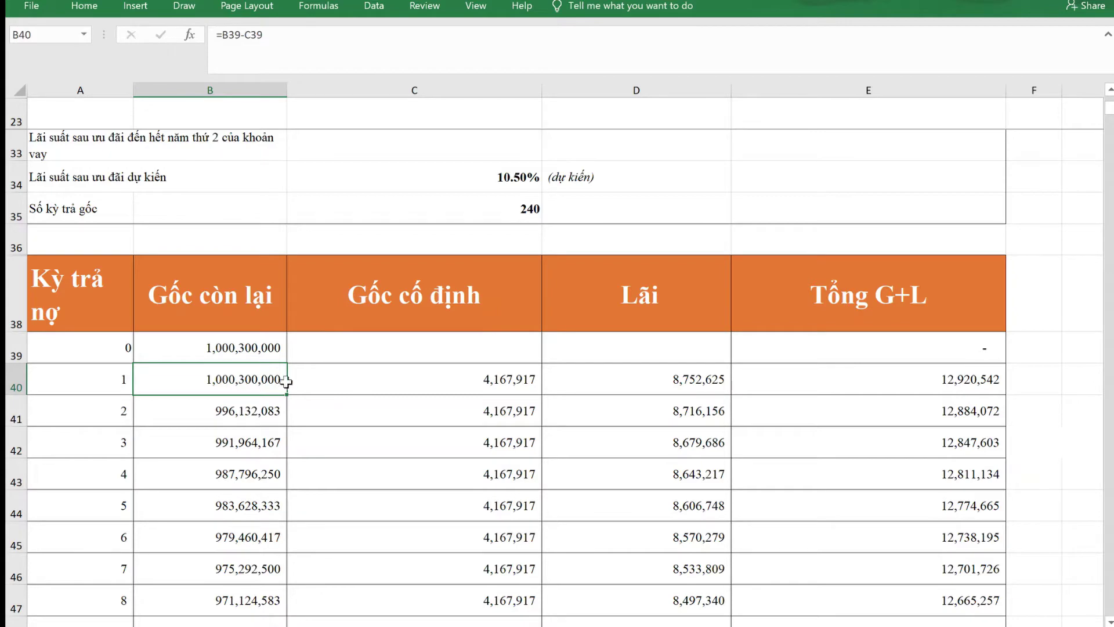
pyautogui.scroll(2, 460, 385)
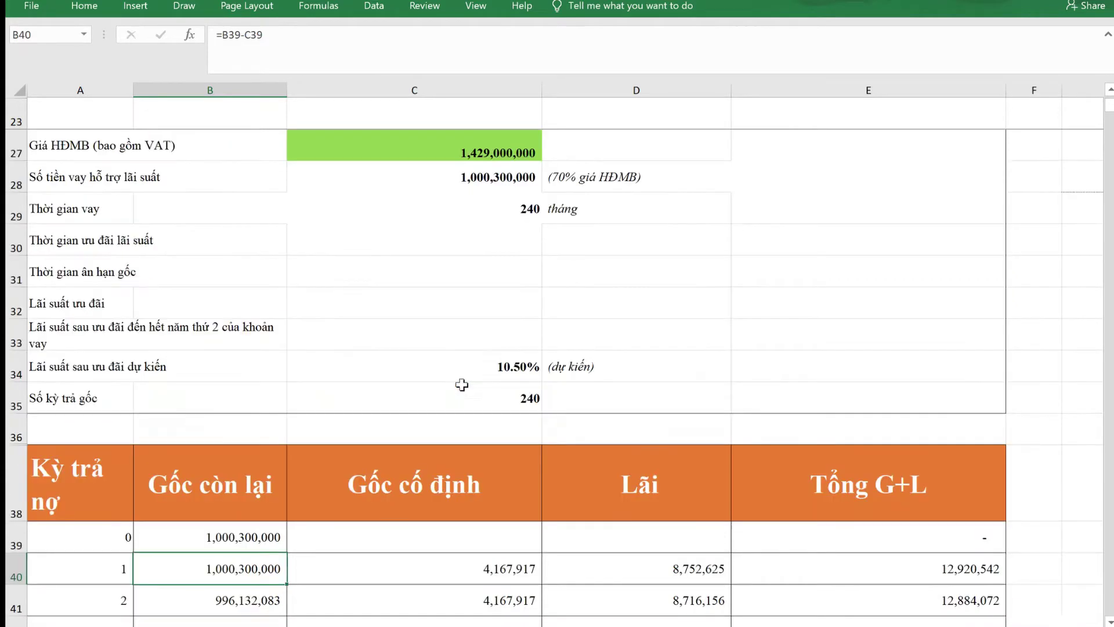
pyautogui.click(529, 400)
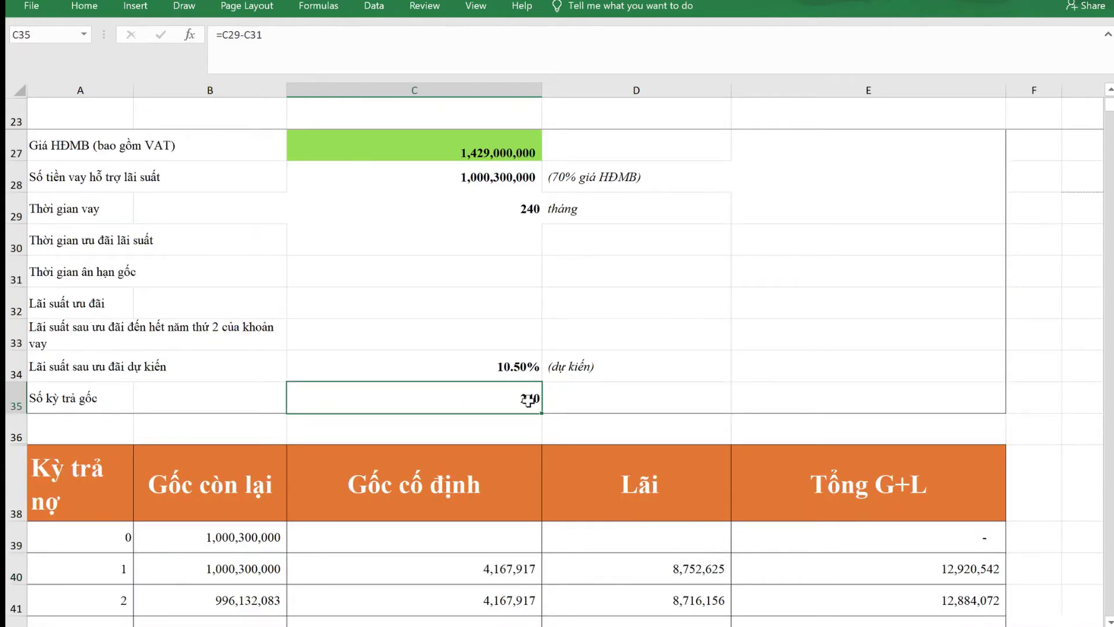
pyautogui.scroll(-1, 529, 400)
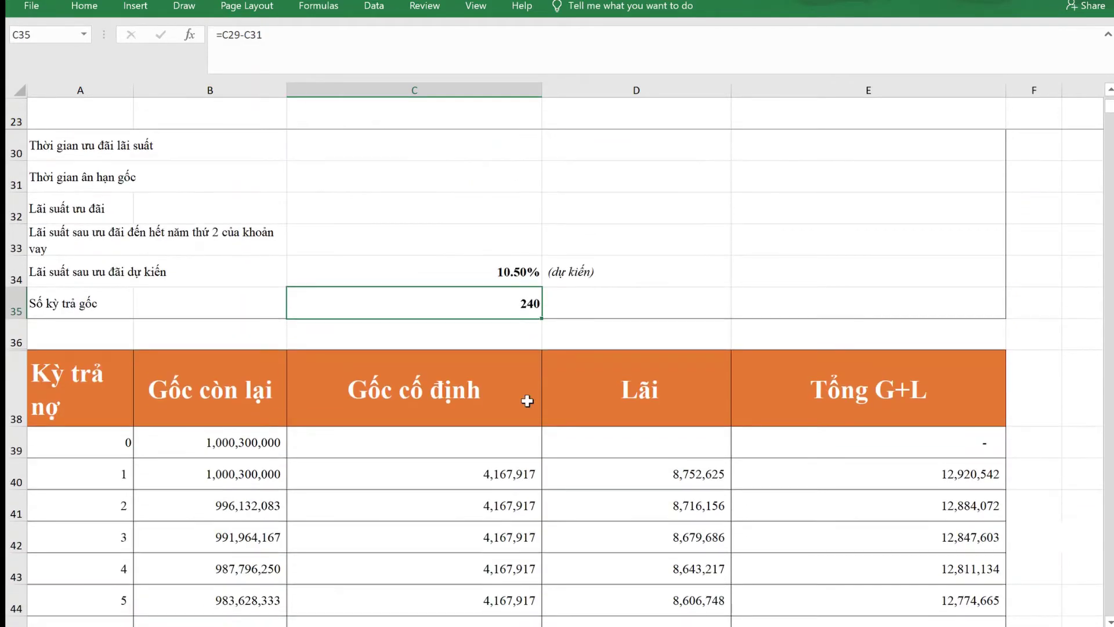
pyautogui.click(498, 476)
# - Enter "=" in D35 beside Số kỳ trả gốc and try to reference the remaining principal cells B39 and B40
pyautogui.doubleClick(649, 311)
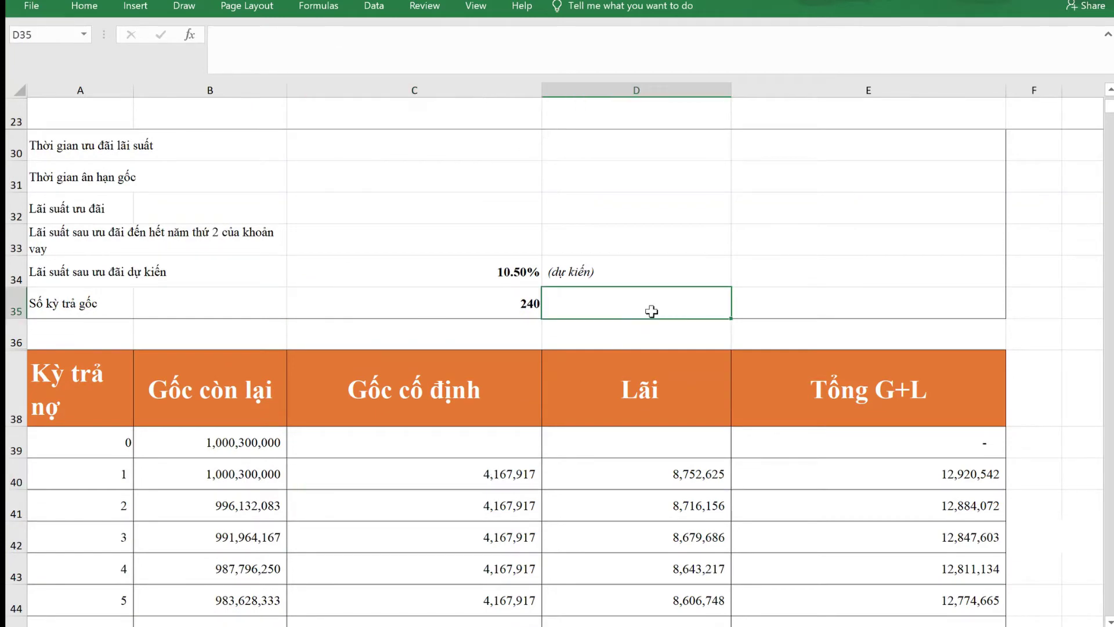
pyautogui.click(259, 450)
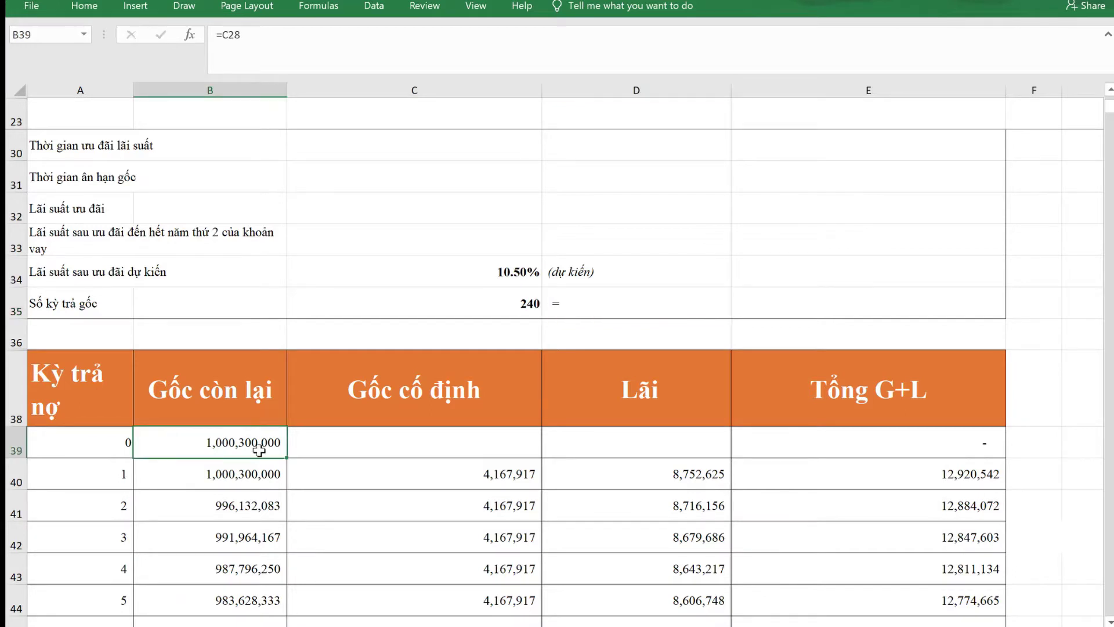
pyautogui.doubleClick(267, 455)
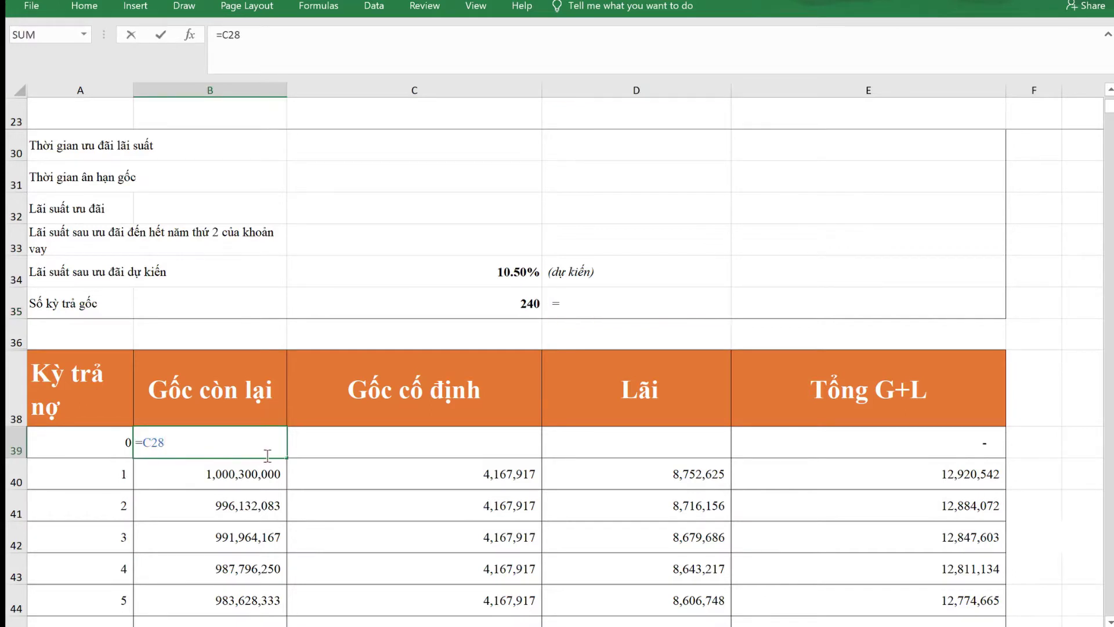
pyautogui.press('Return')
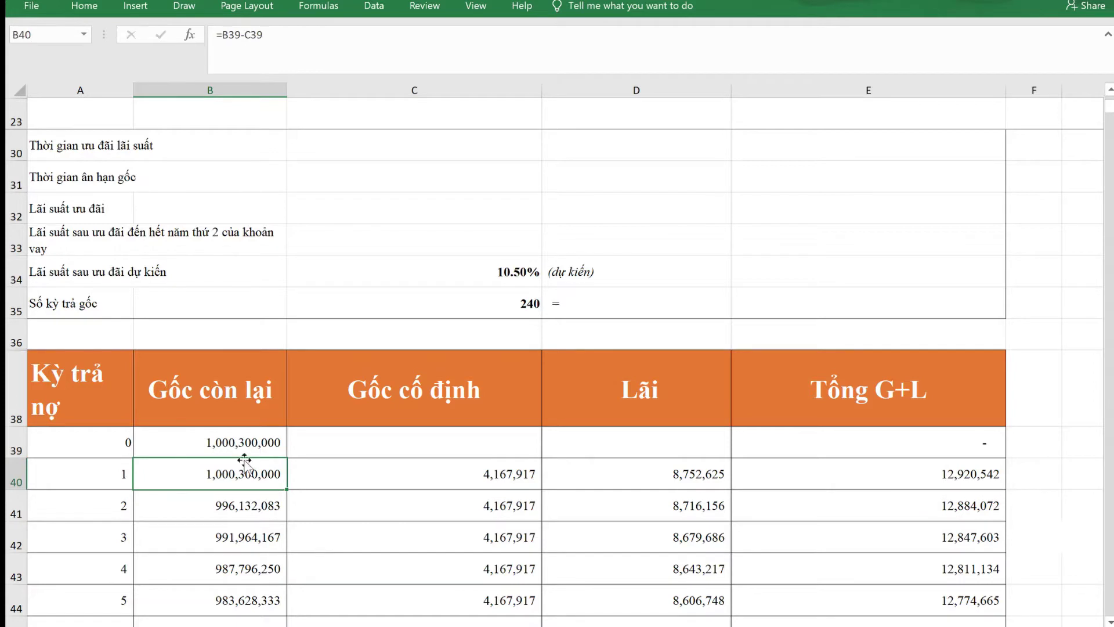
pyautogui.click(605, 301)
pyautogui.doubleClick(612, 307)
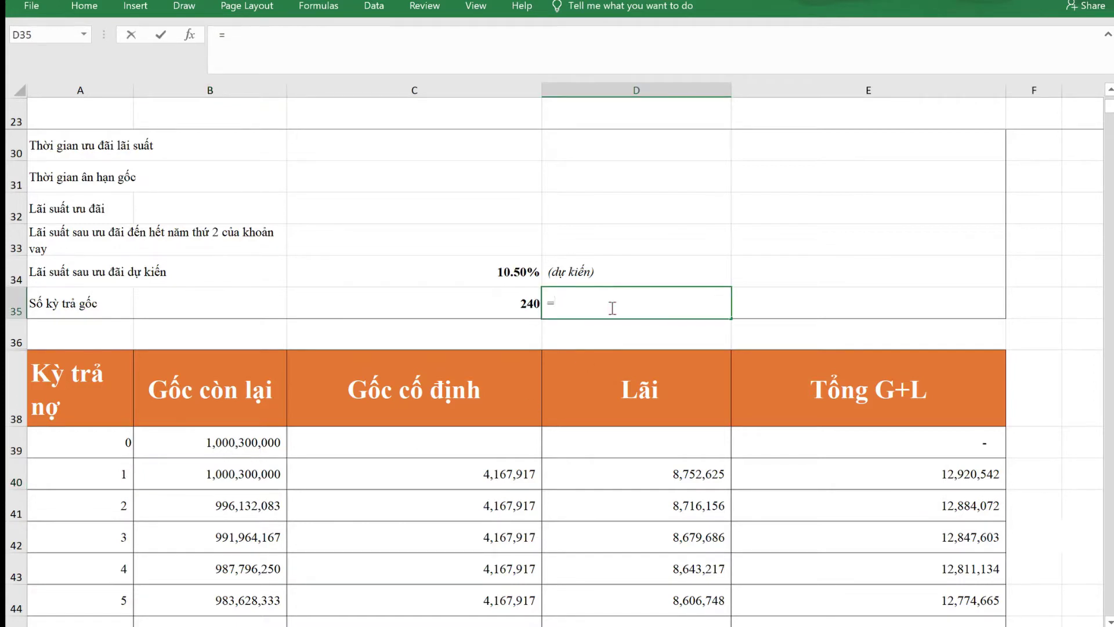
pyautogui.click(243, 476)
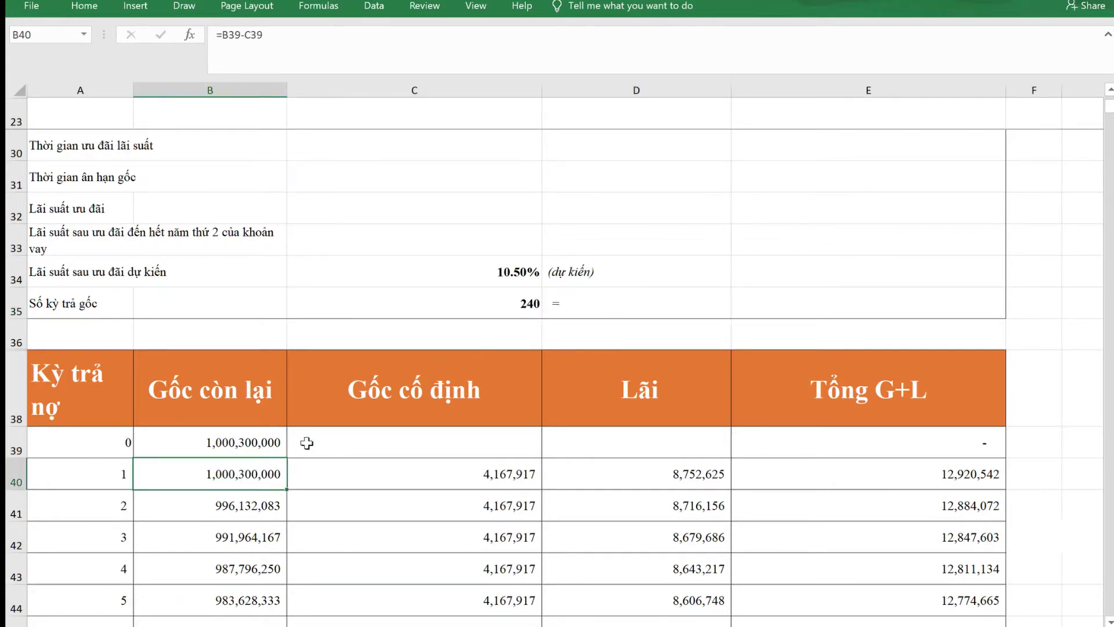
# - Examine the formulas behind the remaining principal in B40 and B39 and the supported loan amount in C28
pyautogui.doubleClick(242, 476)
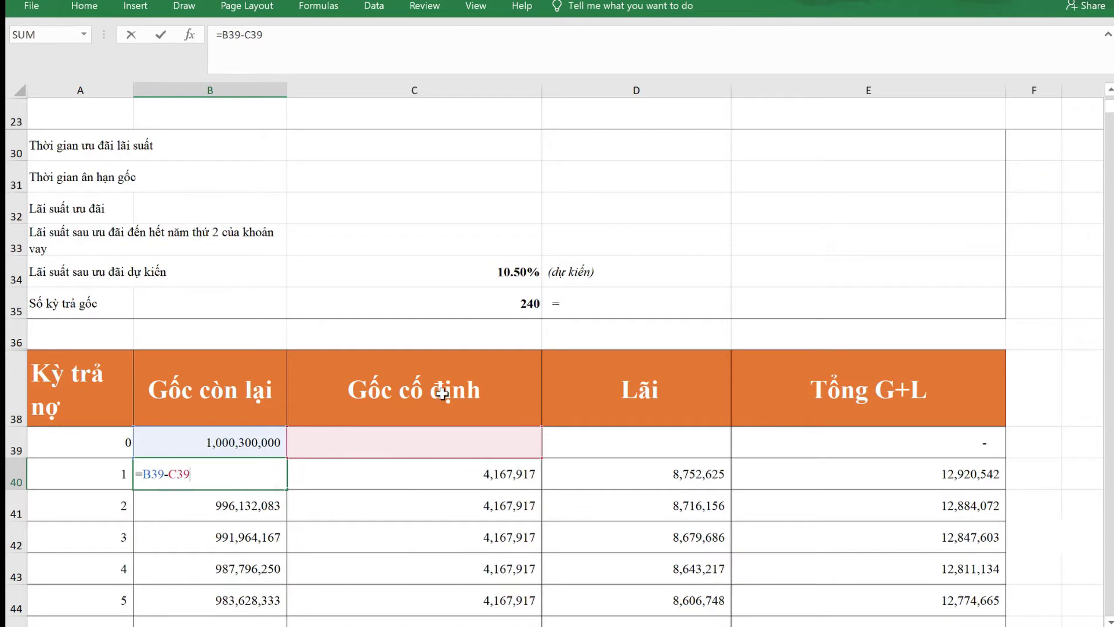
pyautogui.click(237, 446)
pyautogui.doubleClick(239, 444)
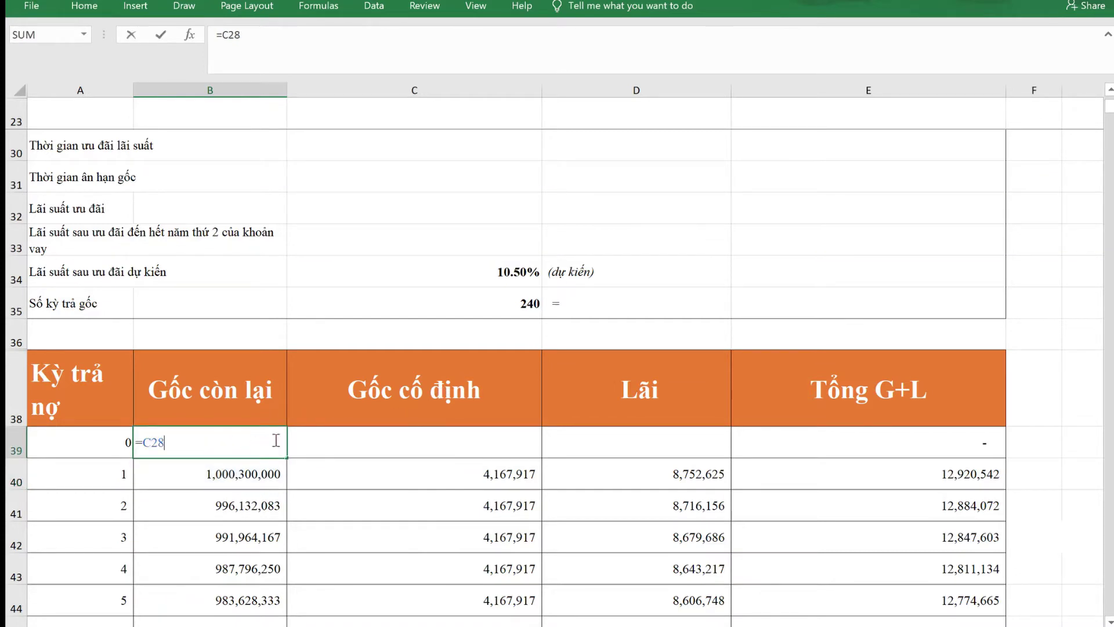
pyautogui.click(580, 304)
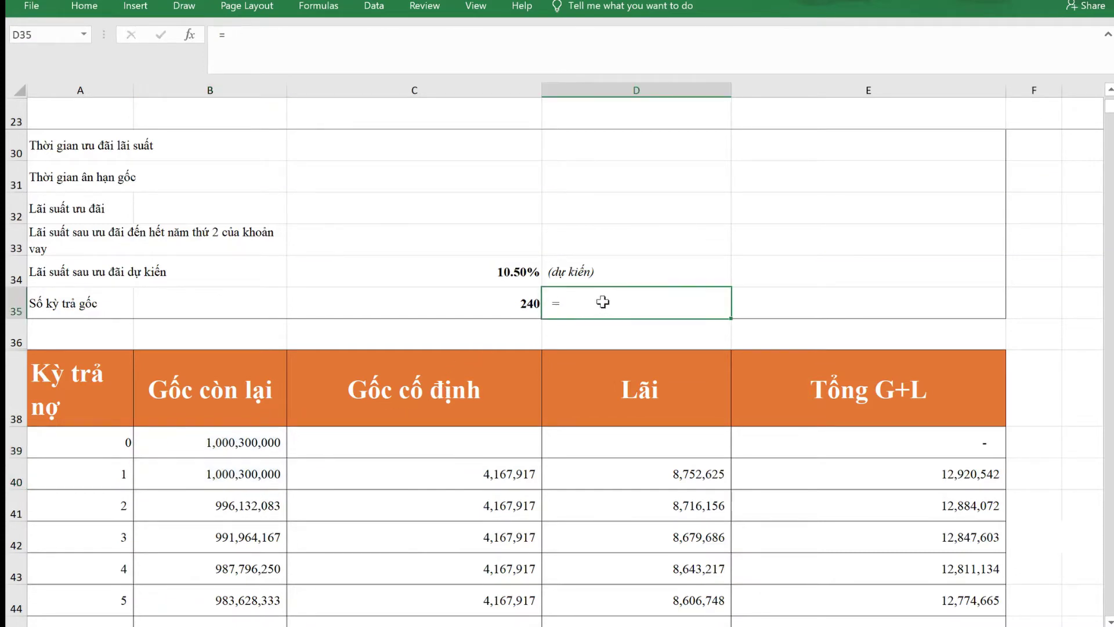
pyautogui.scroll(2, 609, 325)
pyautogui.scroll(-1, 601, 343)
pyautogui.scroll(-1, 602, 343)
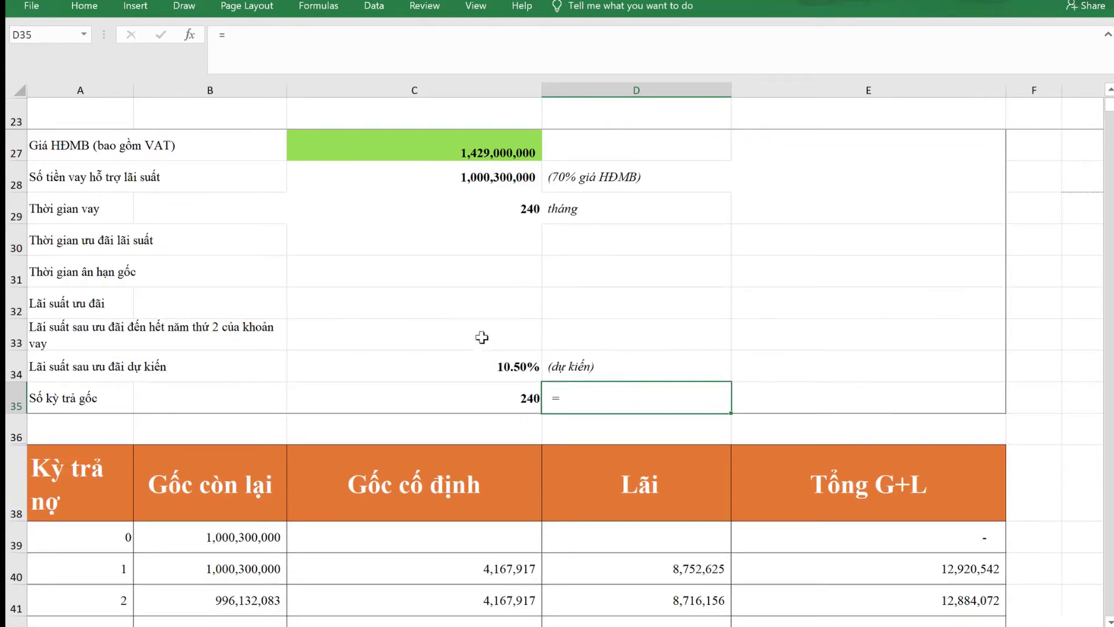
pyautogui.click(493, 185)
pyautogui.doubleClick(493, 185)
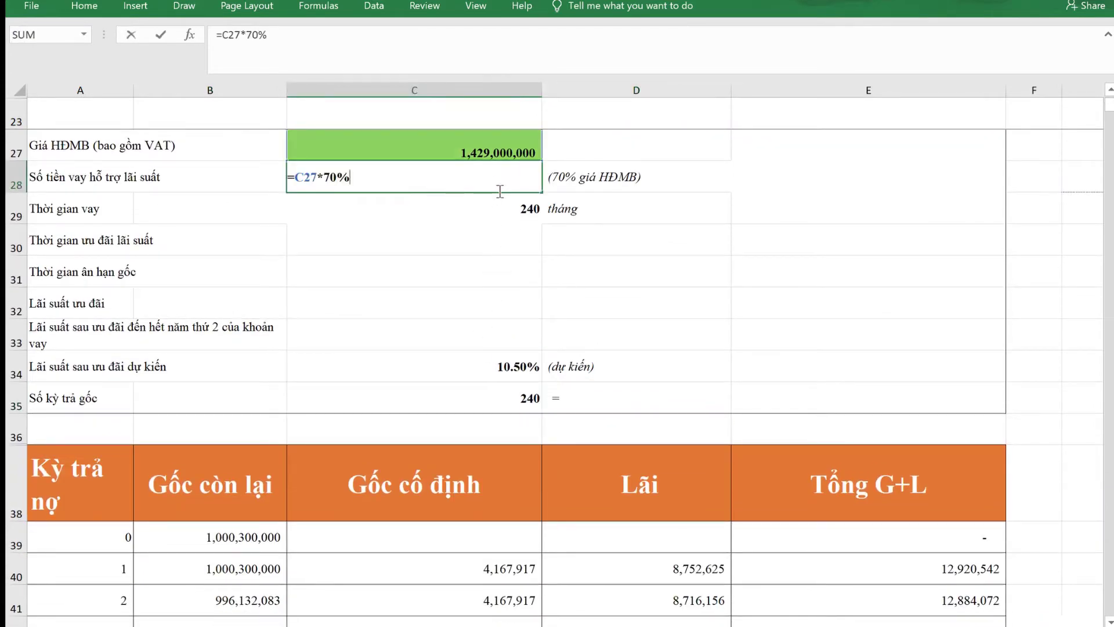
pyautogui.press('Escape')
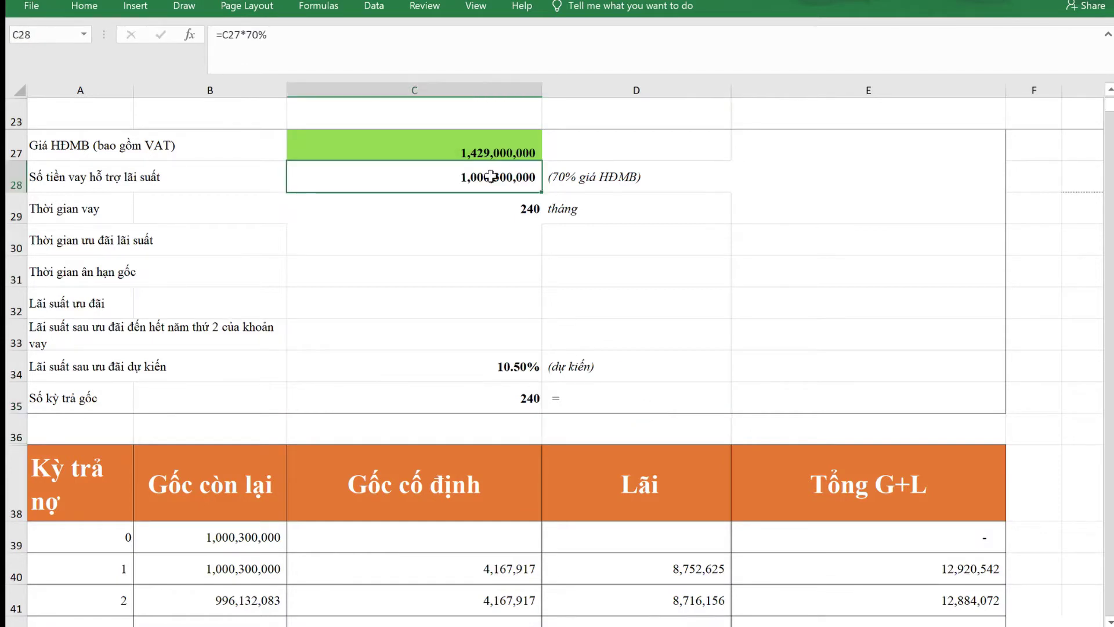
pyautogui.hotkey('ctrl', 'F1')
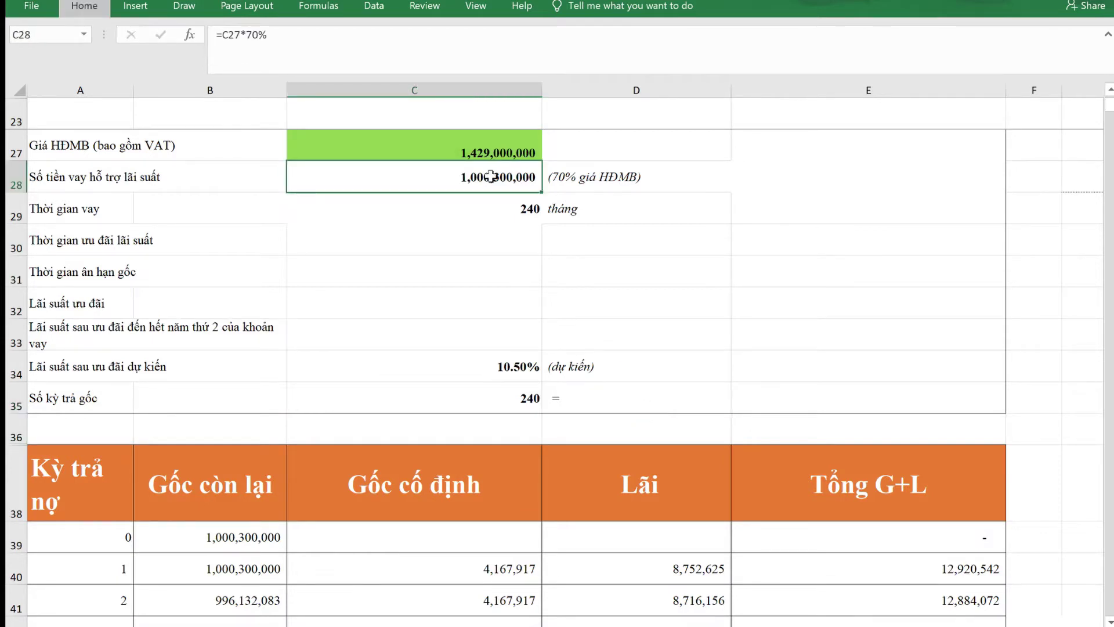
# - Clear the "=" from D35 beside the Số kỳ trả gốc value
pyautogui.click(670, 273)
pyautogui.click(611, 402)
pyautogui.doubleClick(612, 402)
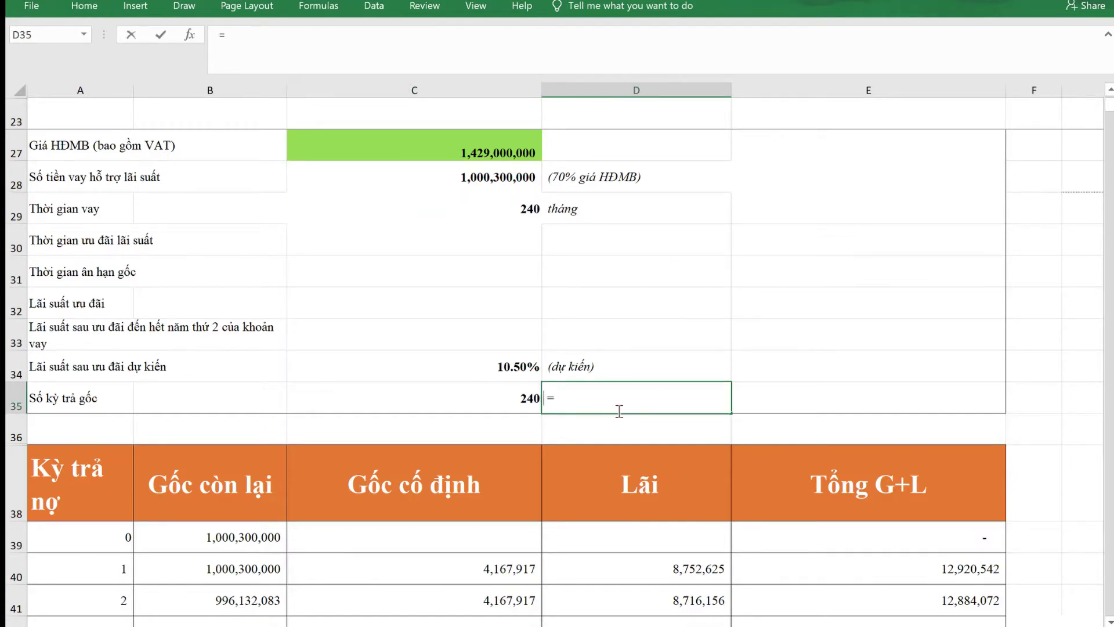
pyautogui.scroll(-1, 619, 410)
# - Enter the formula =B39/C35 in E35 to divide the remaining principal by the number of principal payments
pyautogui.doubleClick(827, 298)
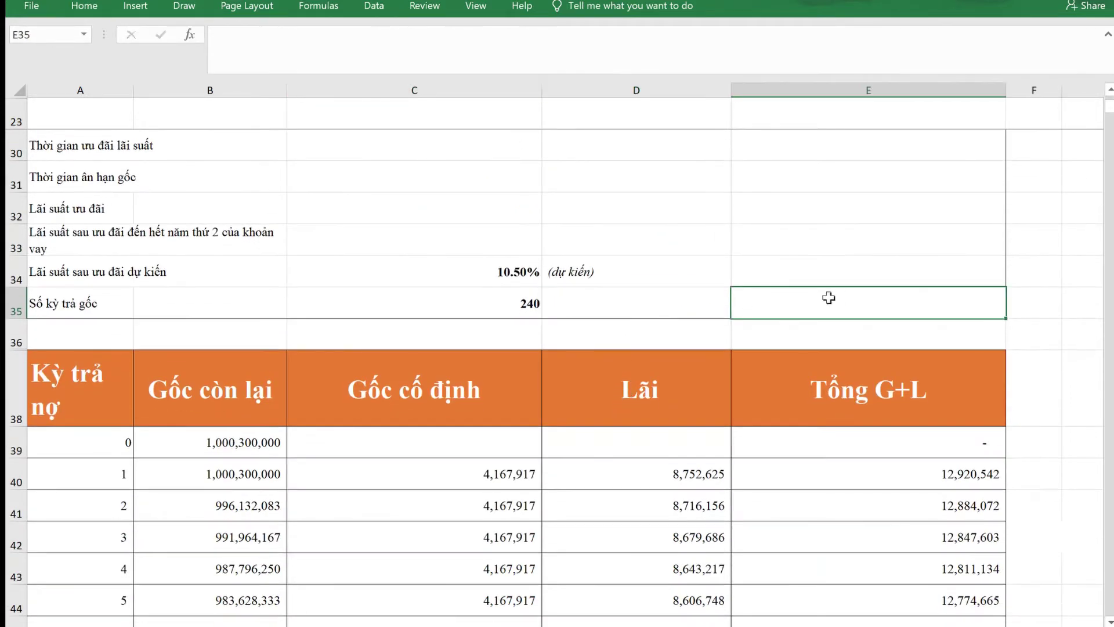
pyautogui.click(496, 302)
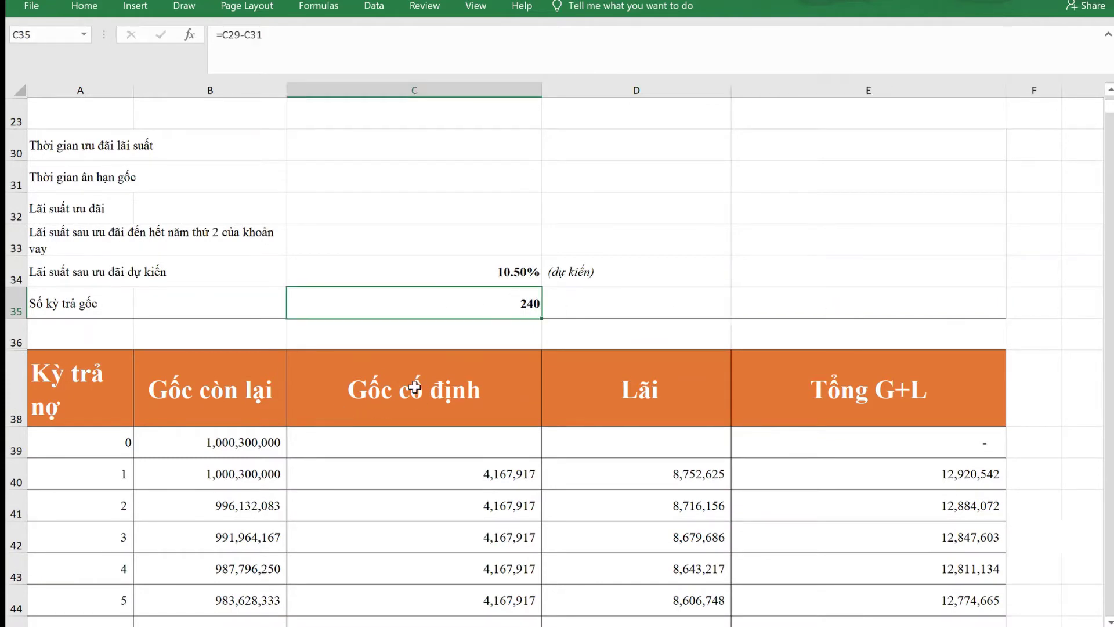
pyautogui.click(777, 303)
pyautogui.write('=')
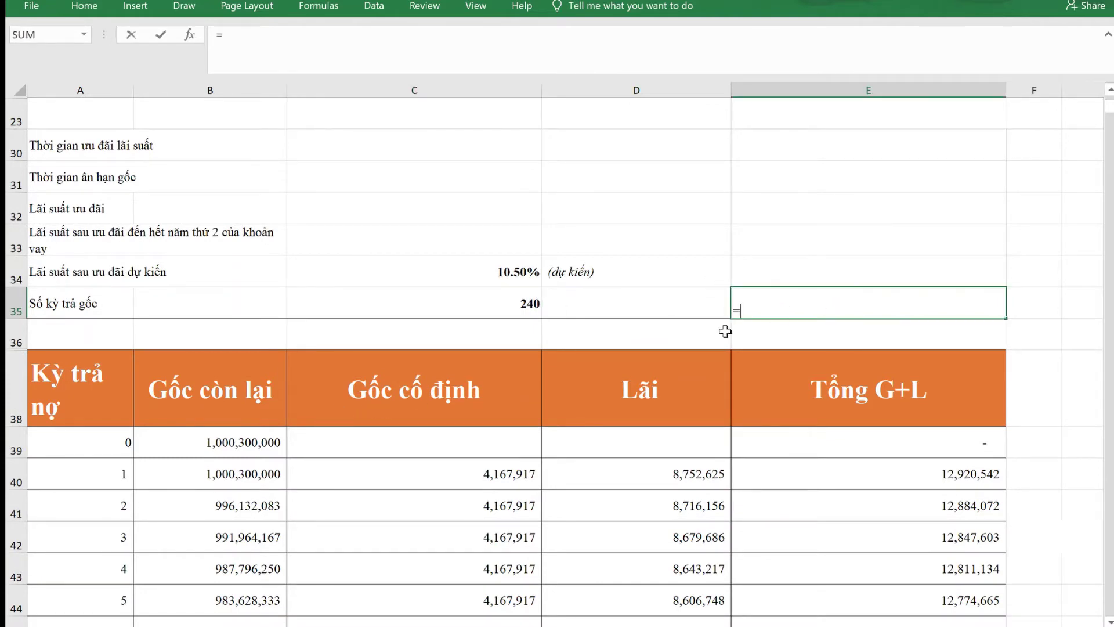
pyautogui.click(247, 452)
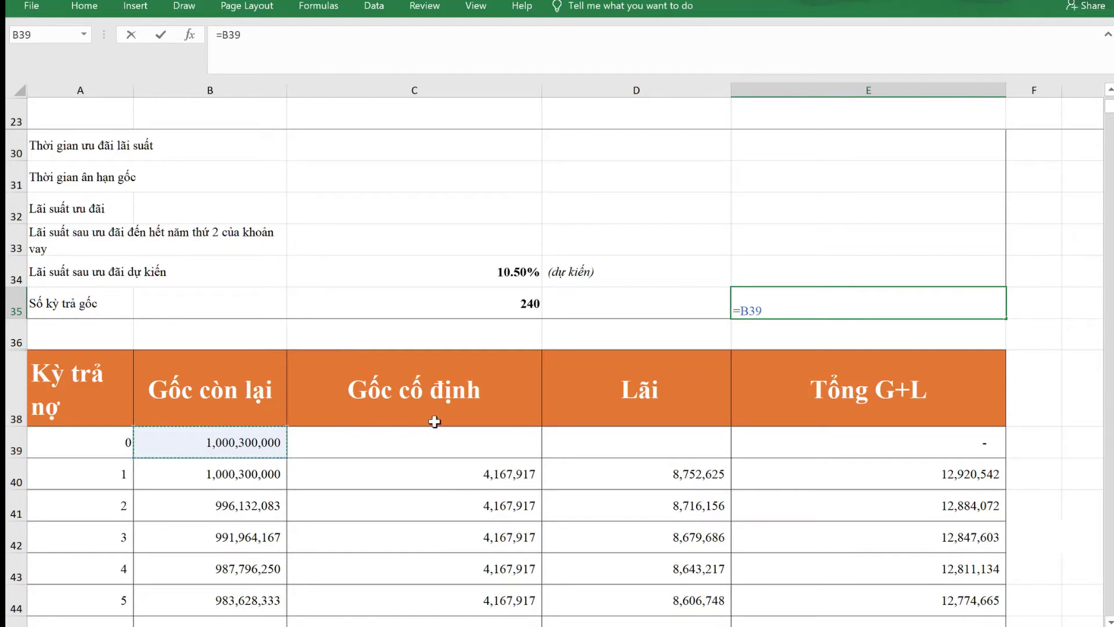
pyautogui.write('/')
pyautogui.click(524, 302)
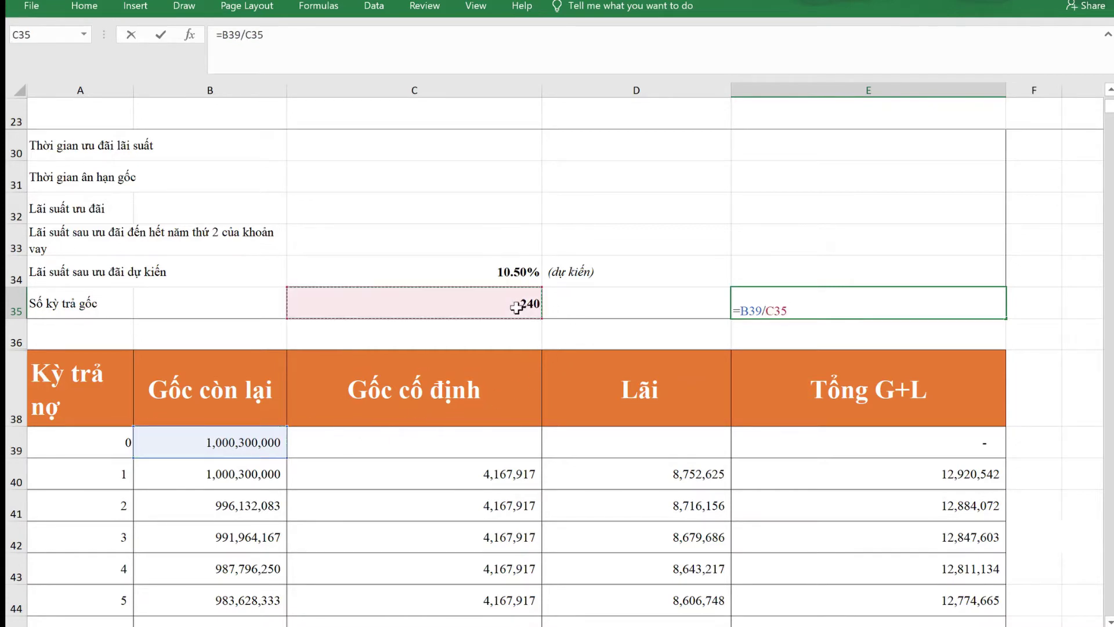
pyautogui.press('Return')
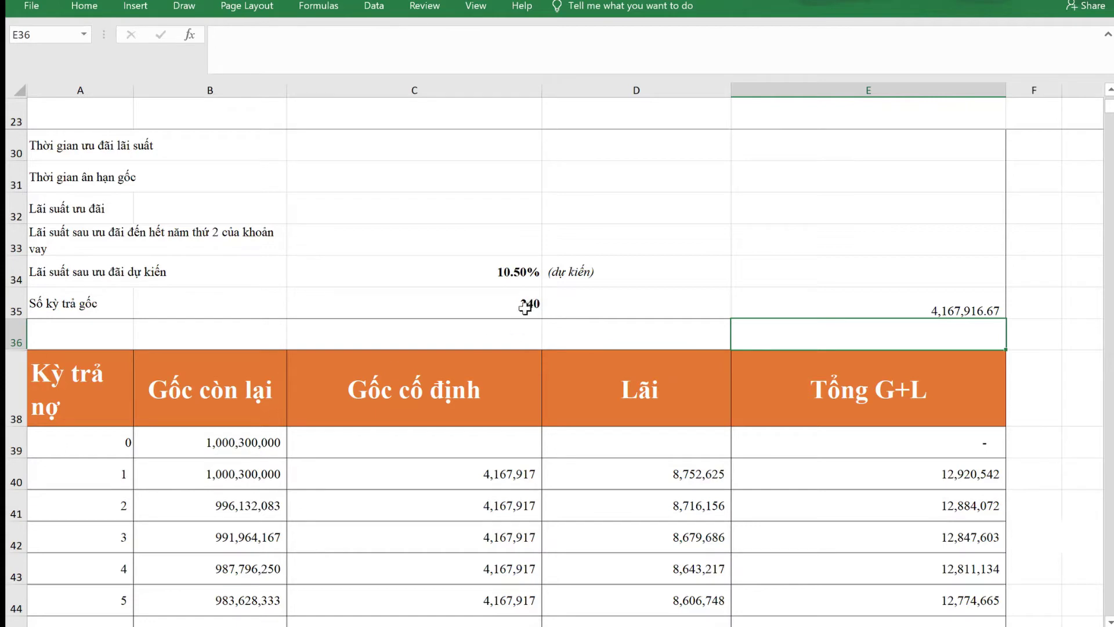
pyautogui.click(910, 309)
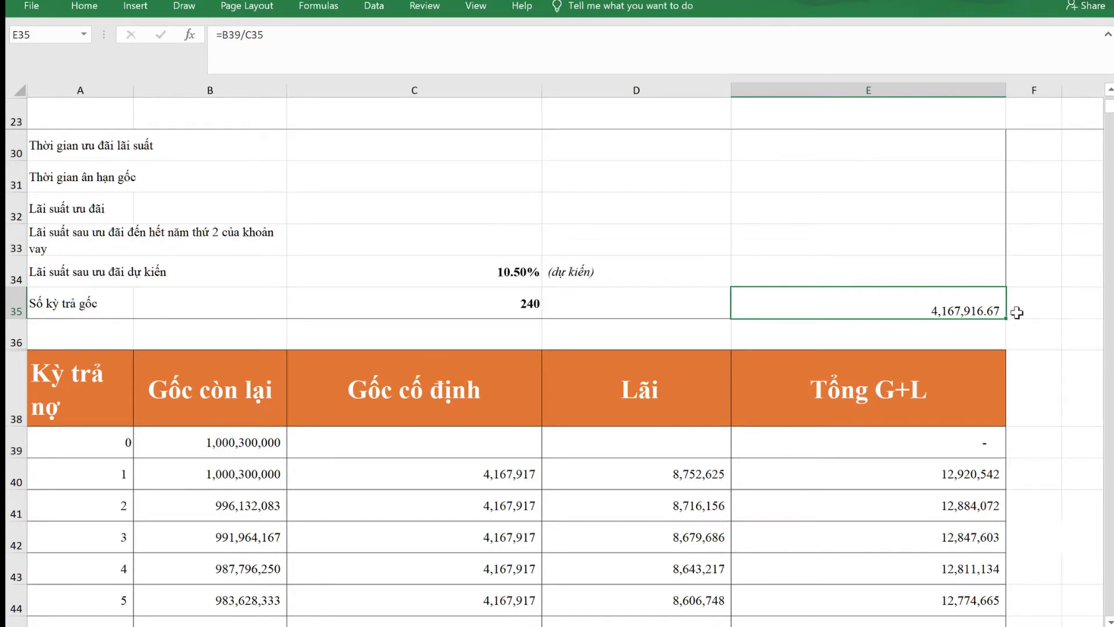
# - Compare the check calculation in E35 with the fixed principal in C40, and clear E35
pyautogui.click(520, 481)
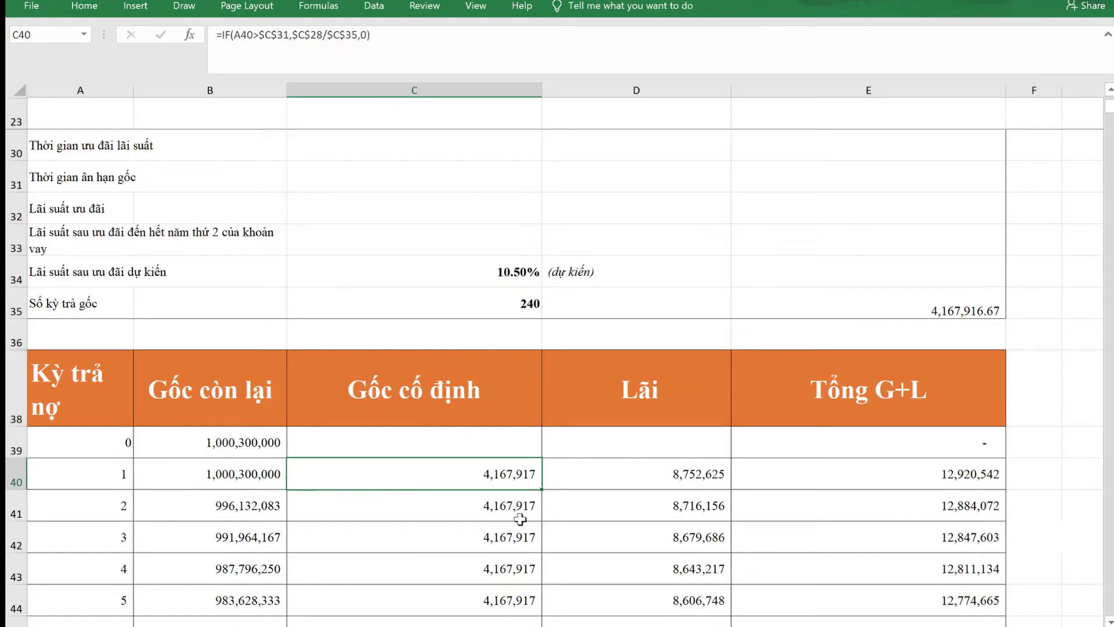
pyautogui.click(931, 313)
pyautogui.doubleClick(941, 317)
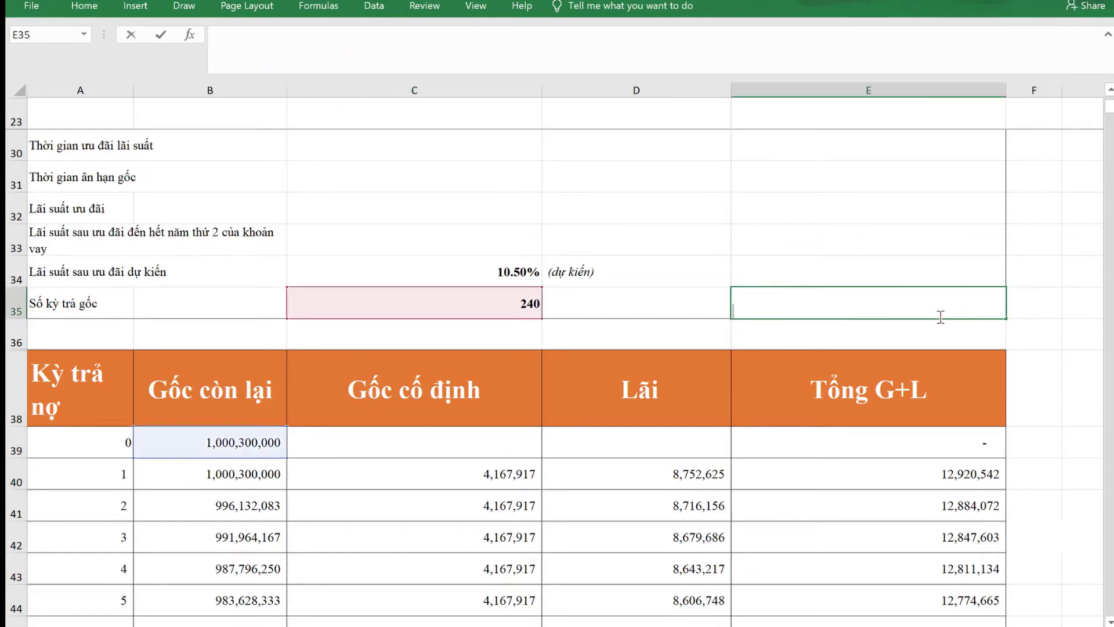
pyautogui.scroll(-2, 530, 423)
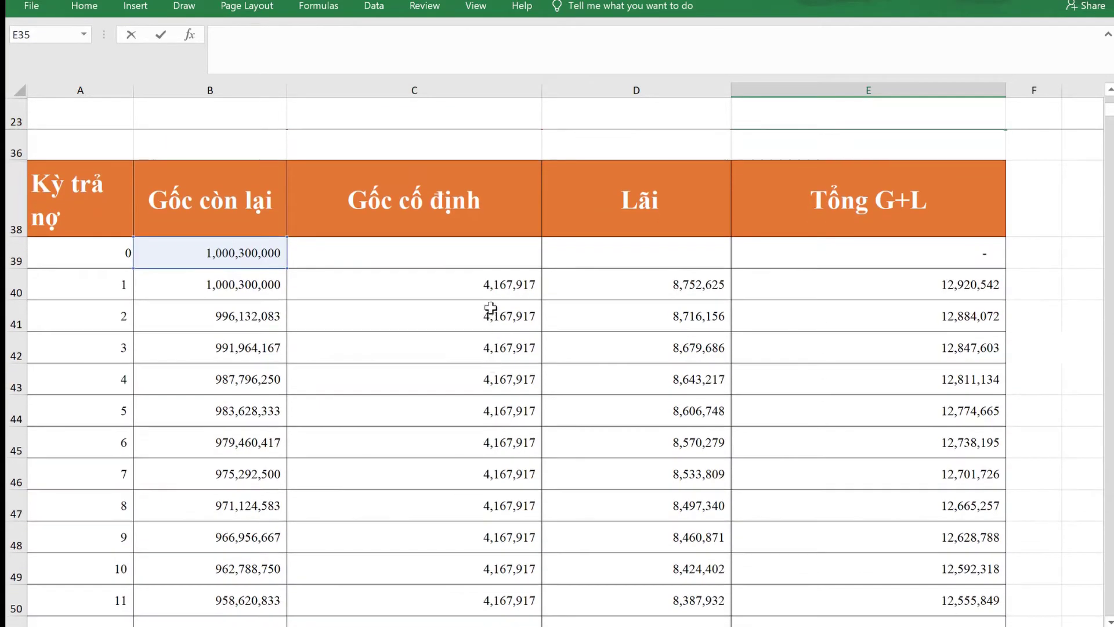
pyautogui.scroll(-3, 473, 325)
pyautogui.scroll(3, 472, 323)
pyautogui.scroll(-4, 439, 409)
pyautogui.scroll(5, 441, 409)
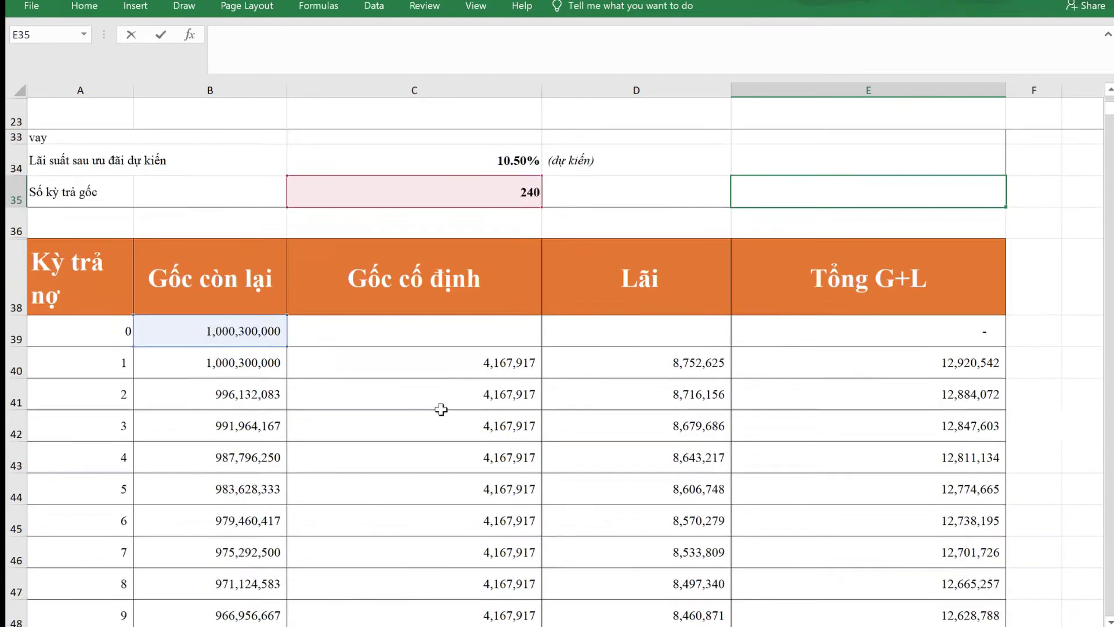
# - Examine the period 1 interest (Lãi) formula in D40 together with its inputs, remaining principal B40 and interest rate C34
pyautogui.click(678, 377)
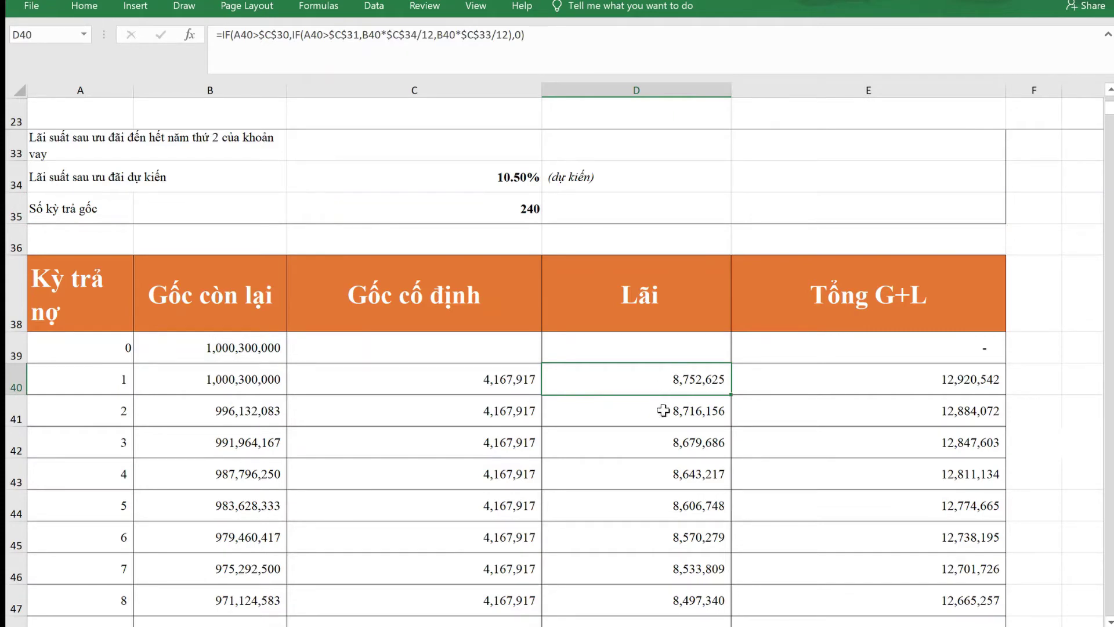
pyautogui.click(253, 385)
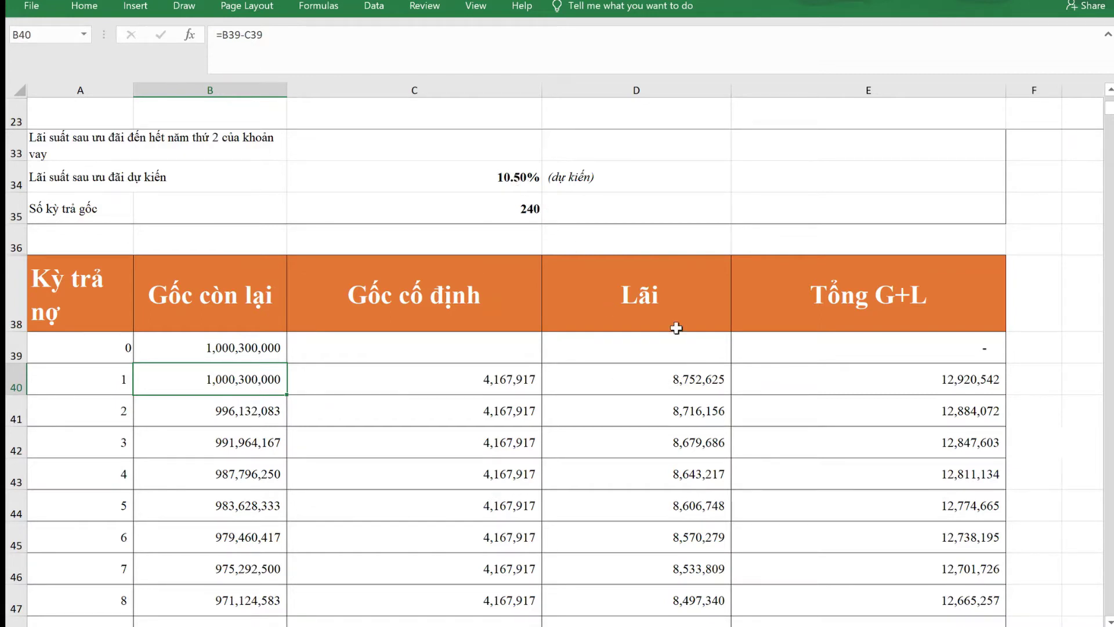
pyautogui.click(700, 380)
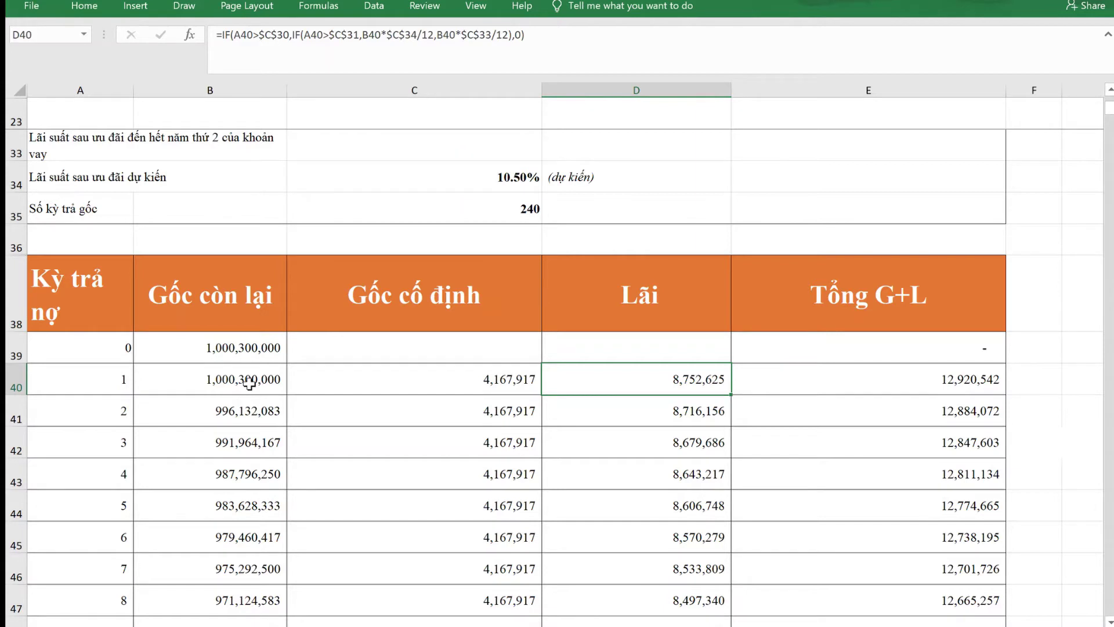
pyautogui.click(515, 178)
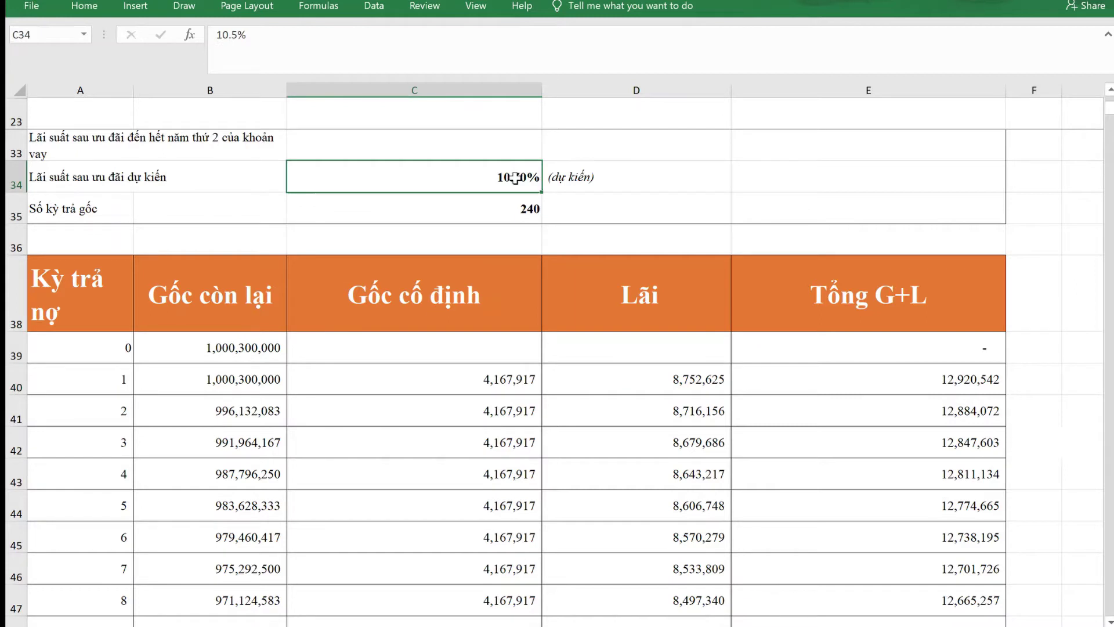
pyautogui.click(698, 379)
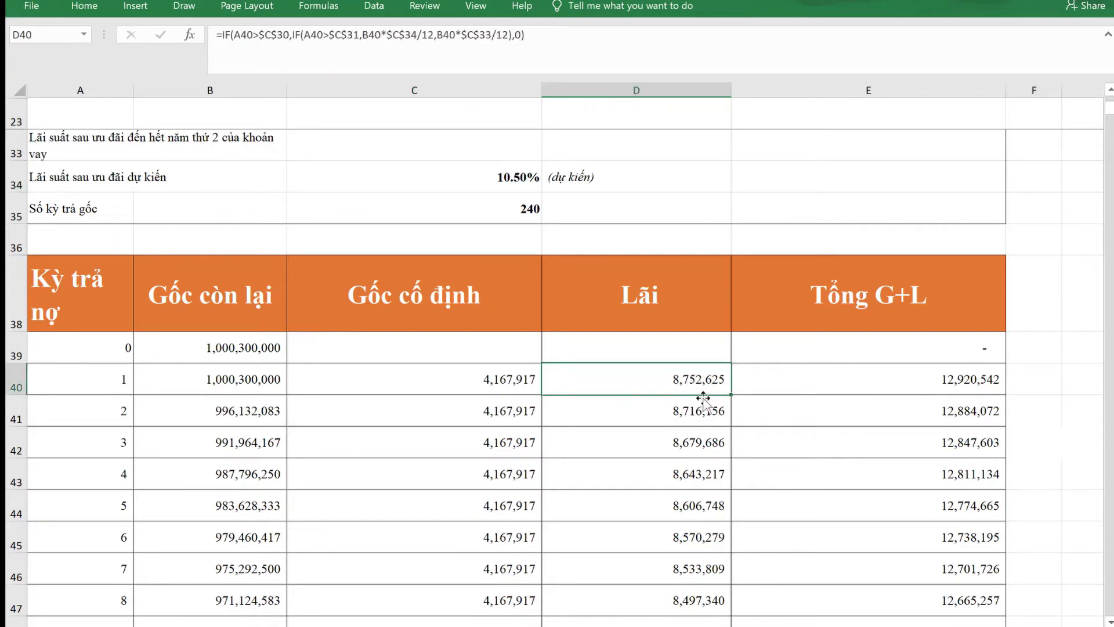
# - Examine the Tổng G+L formula in E40 with its components C40 and D40, and the fixed principal in C41 and C44
pyautogui.click(987, 381)
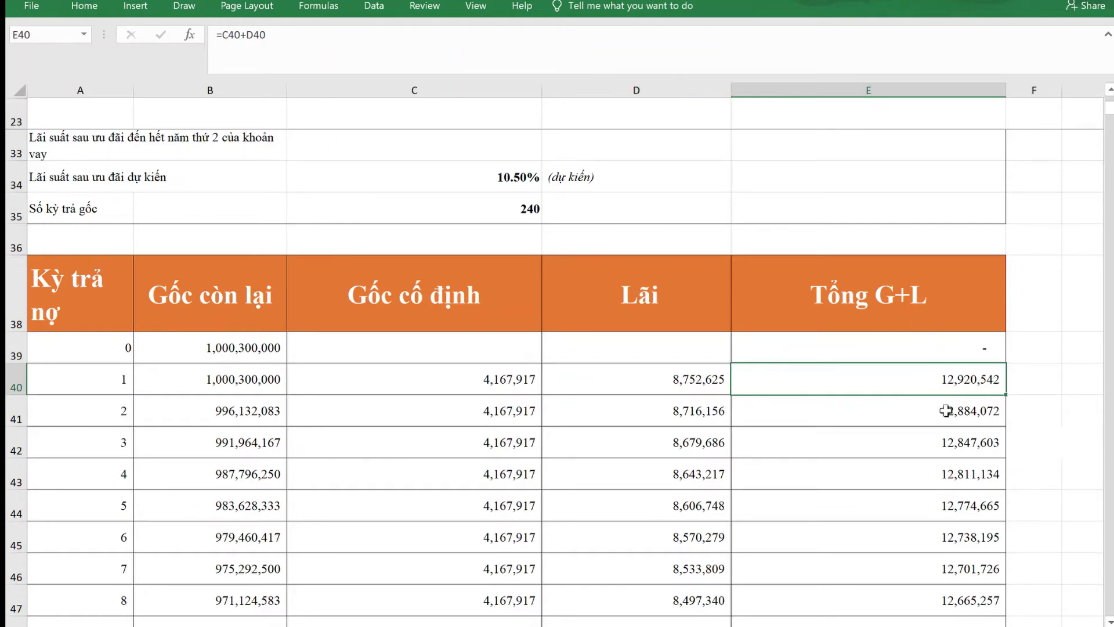
pyautogui.click(519, 383)
pyautogui.click(610, 385)
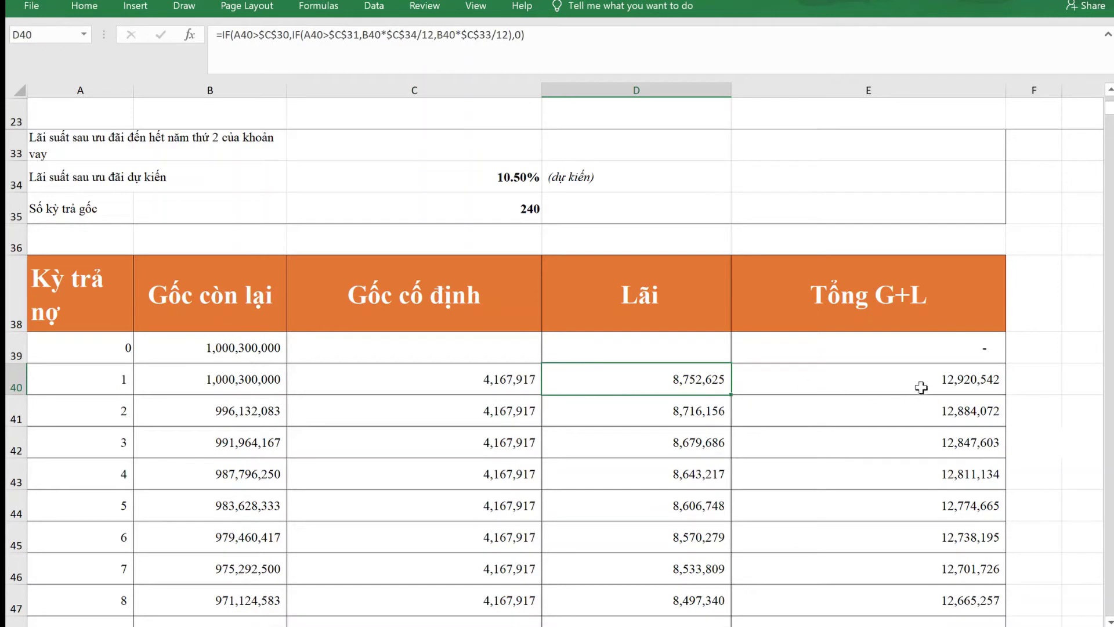
pyautogui.click(922, 385)
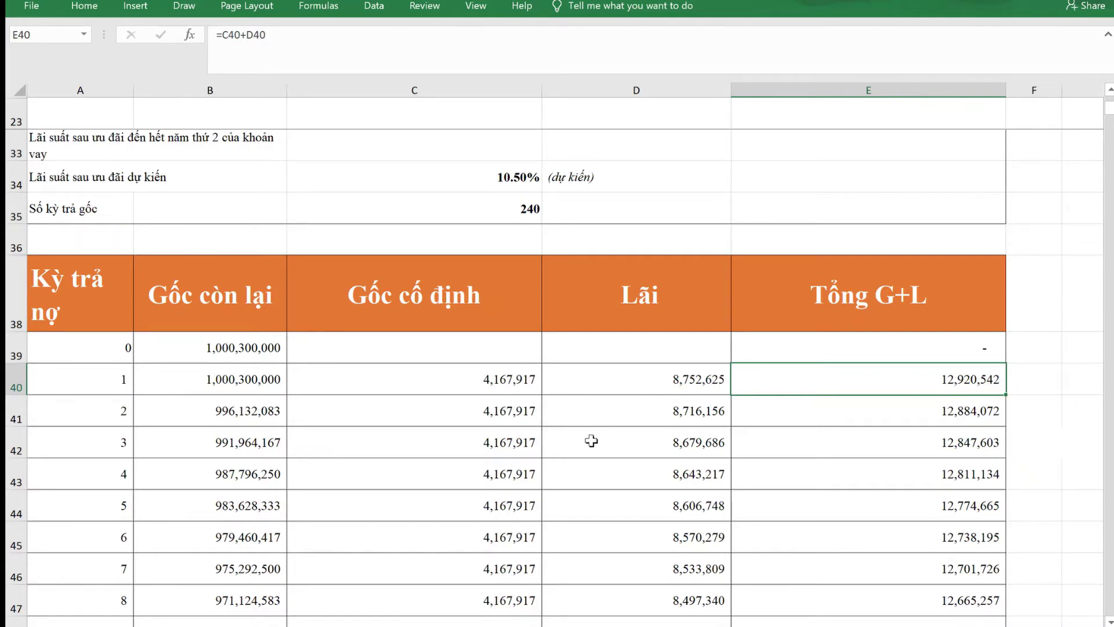
pyautogui.click(502, 407)
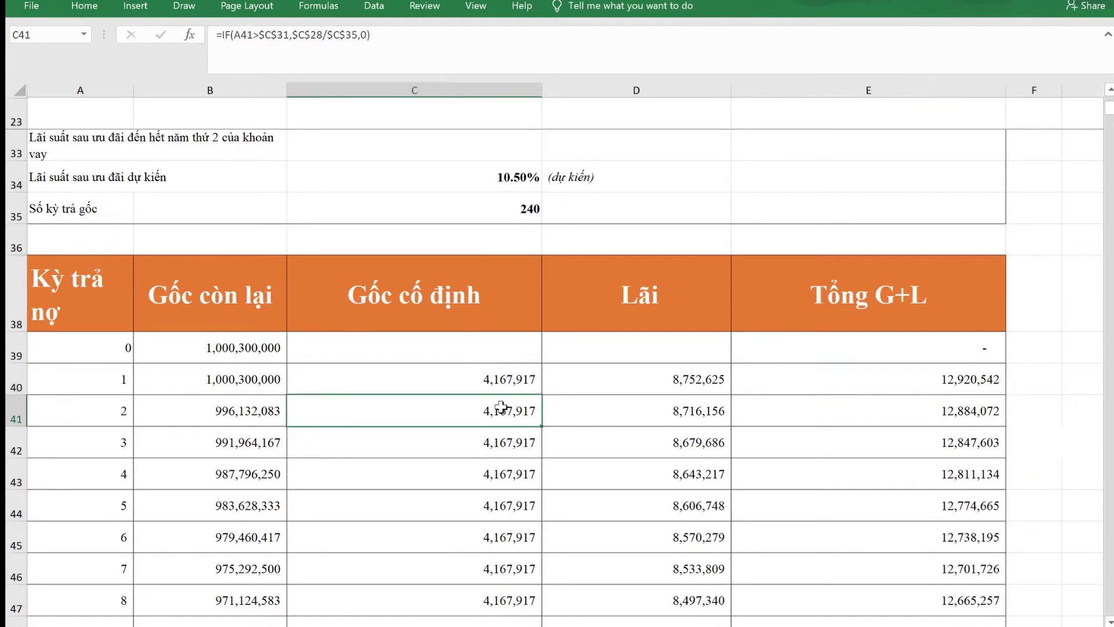
pyautogui.click(493, 498)
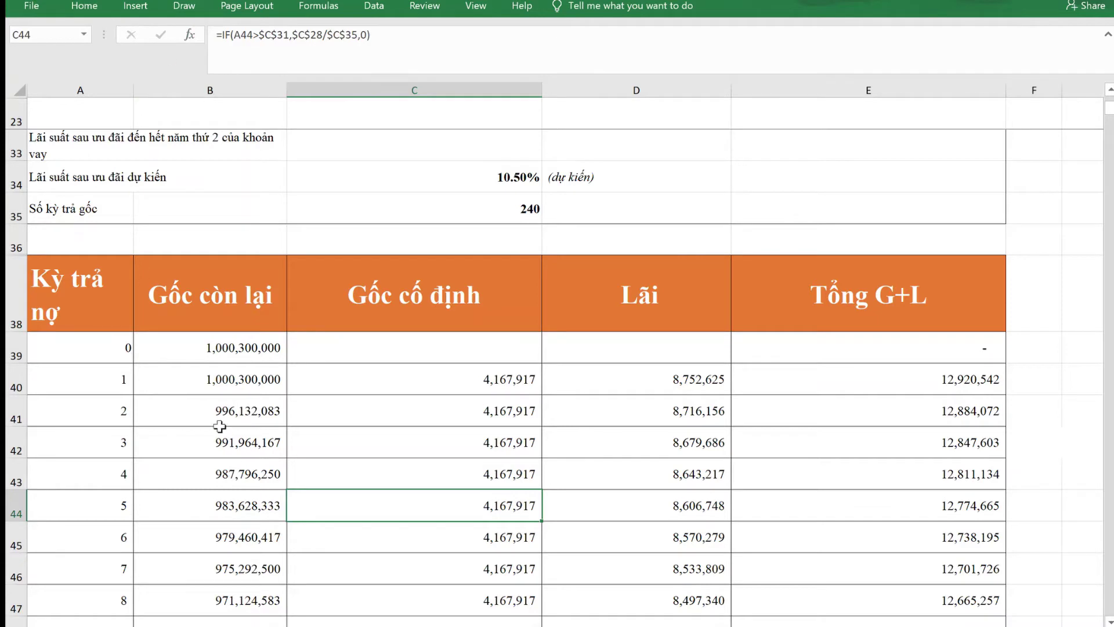
# - Fill the period 1 remaining principal cell B40 with light orange
pyautogui.click(174, 381)
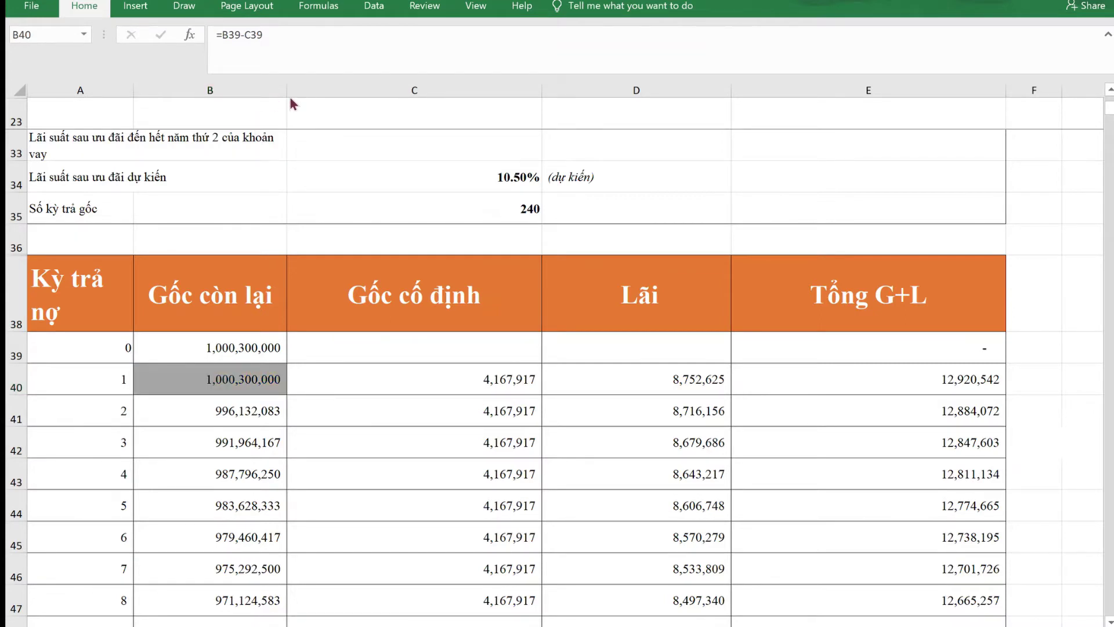
pyautogui.click(290, 125)
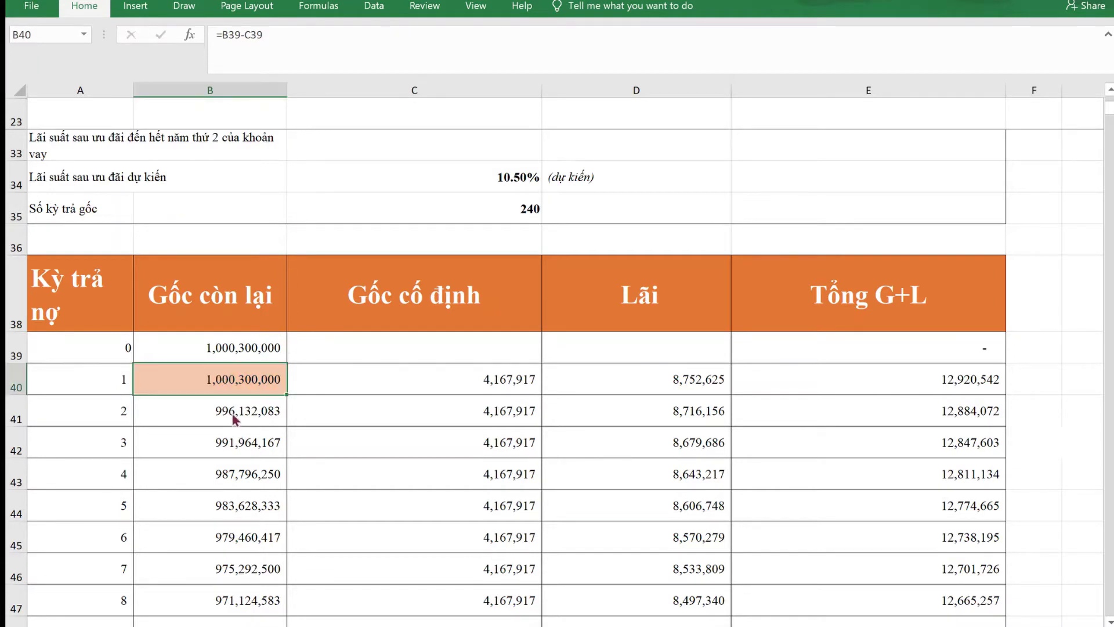
pyautogui.click(256, 413)
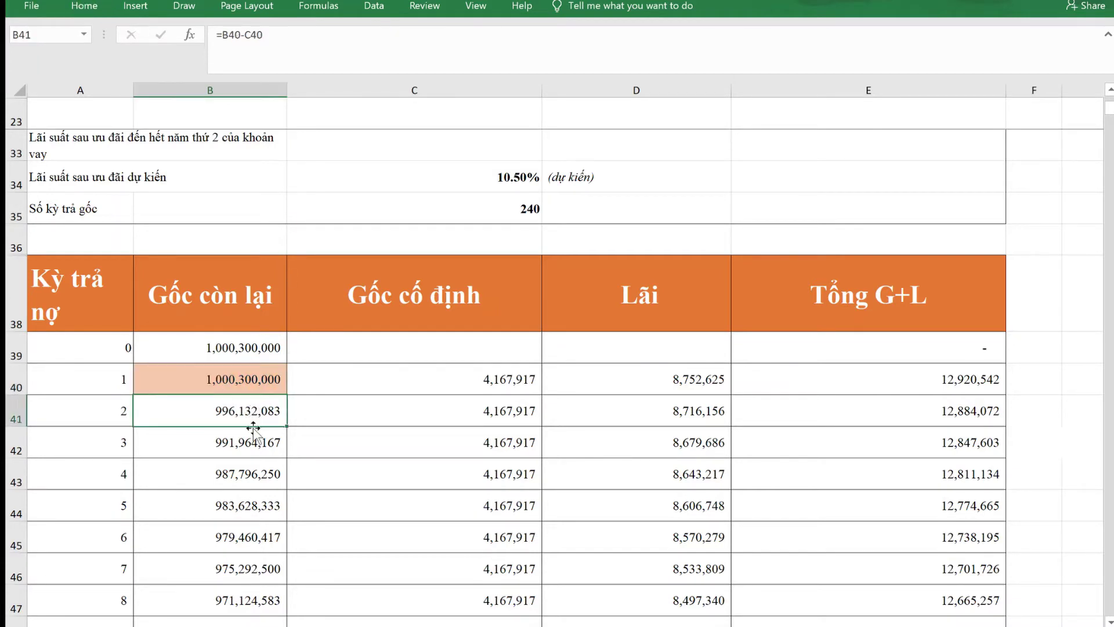
# - Examine how the remaining principal formulas from B40 down to B45 subtract the previous period's fixed principal
pyautogui.click(118, 419)
pyautogui.click(194, 406)
pyautogui.click(230, 378)
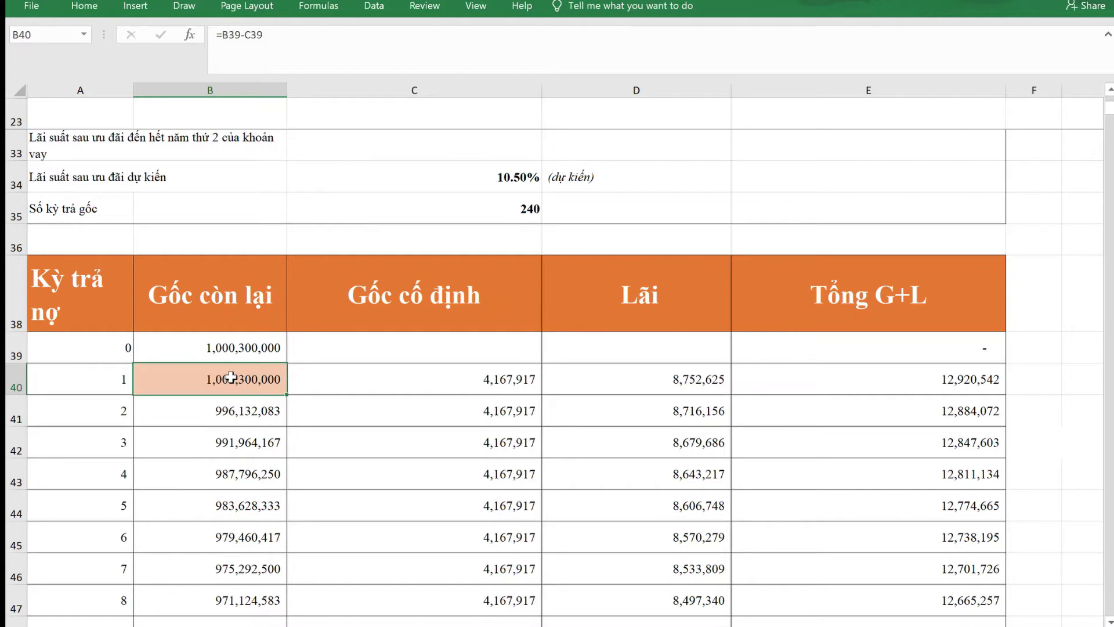
pyautogui.click(509, 379)
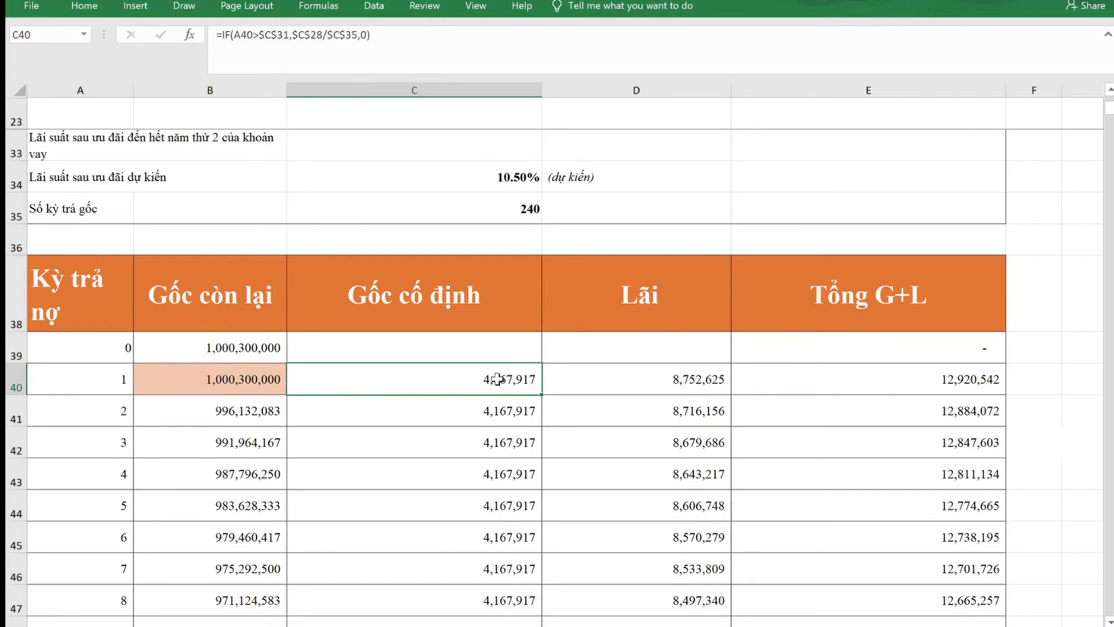
pyautogui.click(246, 415)
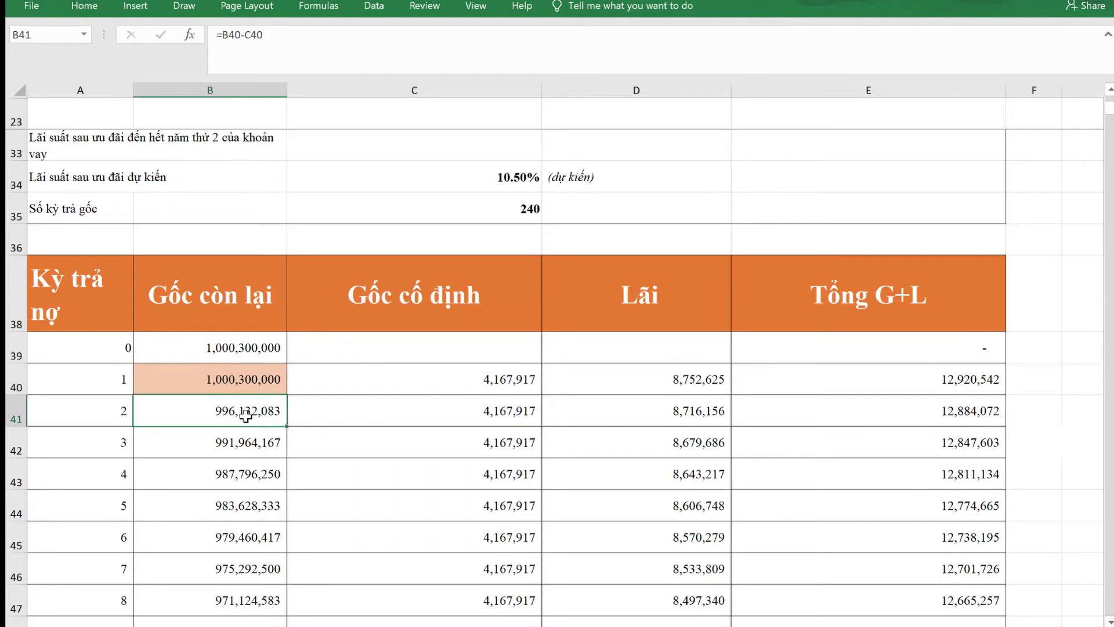
pyautogui.click(251, 446)
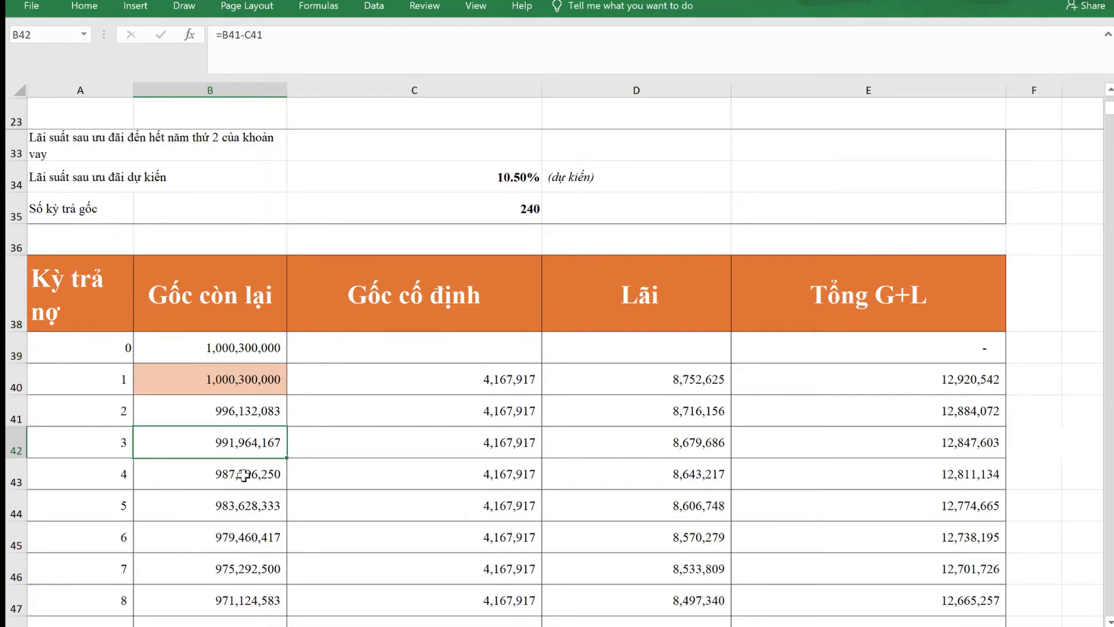
pyautogui.click(250, 472)
pyautogui.click(248, 511)
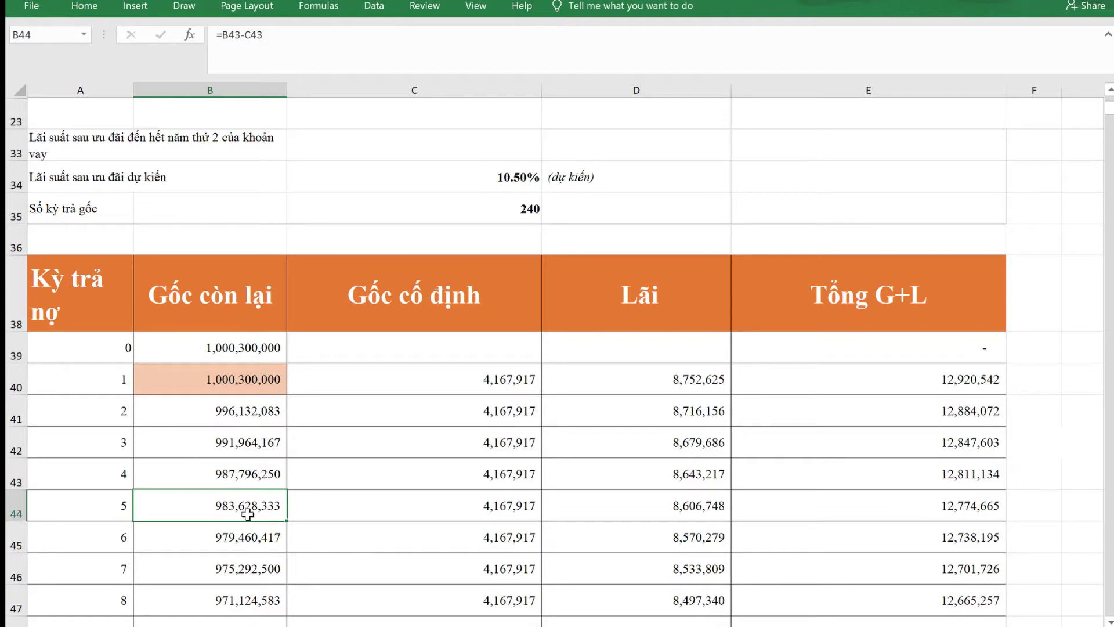
pyautogui.click(254, 540)
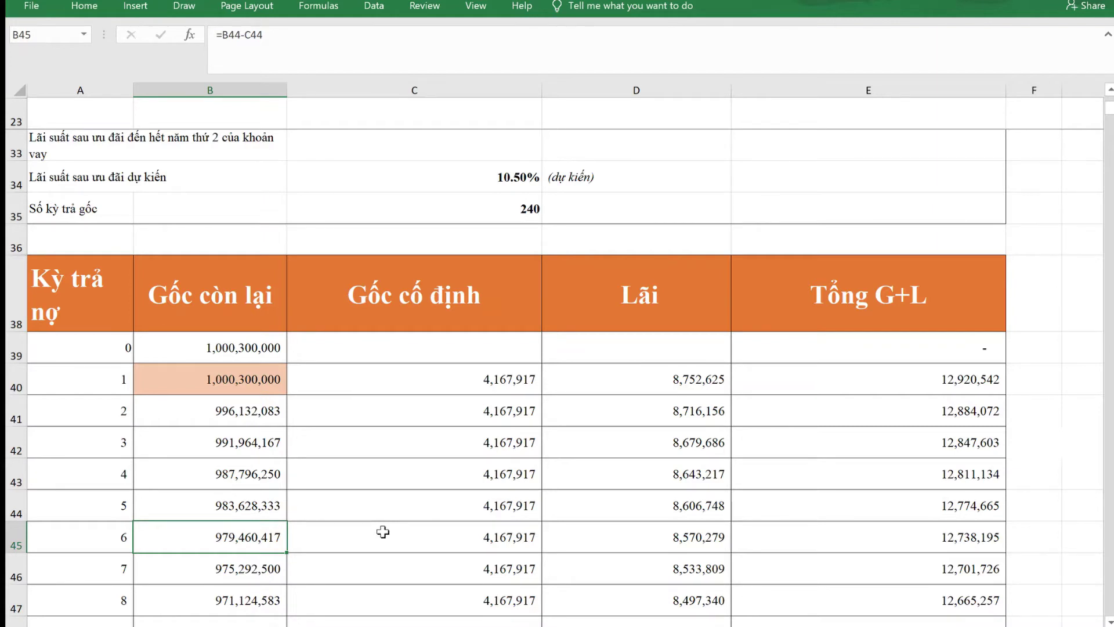
# - Compare the fixed principal cells C40, C41 and C50 with the monthly interest amounts in D40:D46
pyautogui.click(501, 379)
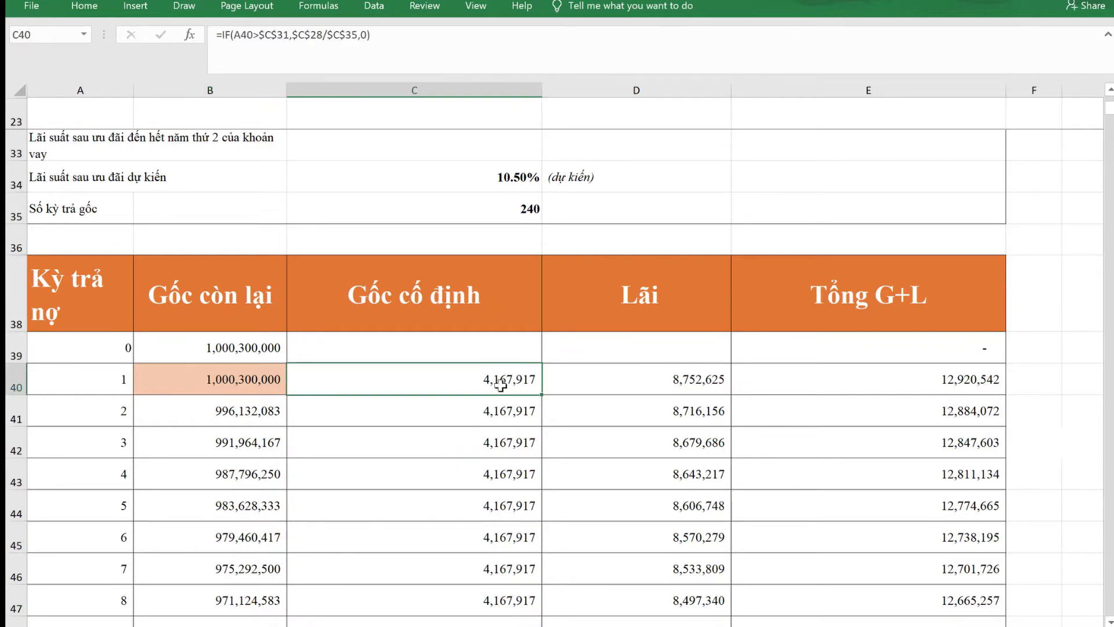
pyautogui.click(686, 378)
pyautogui.moveTo(685, 378); pyautogui.dragTo(712, 556)
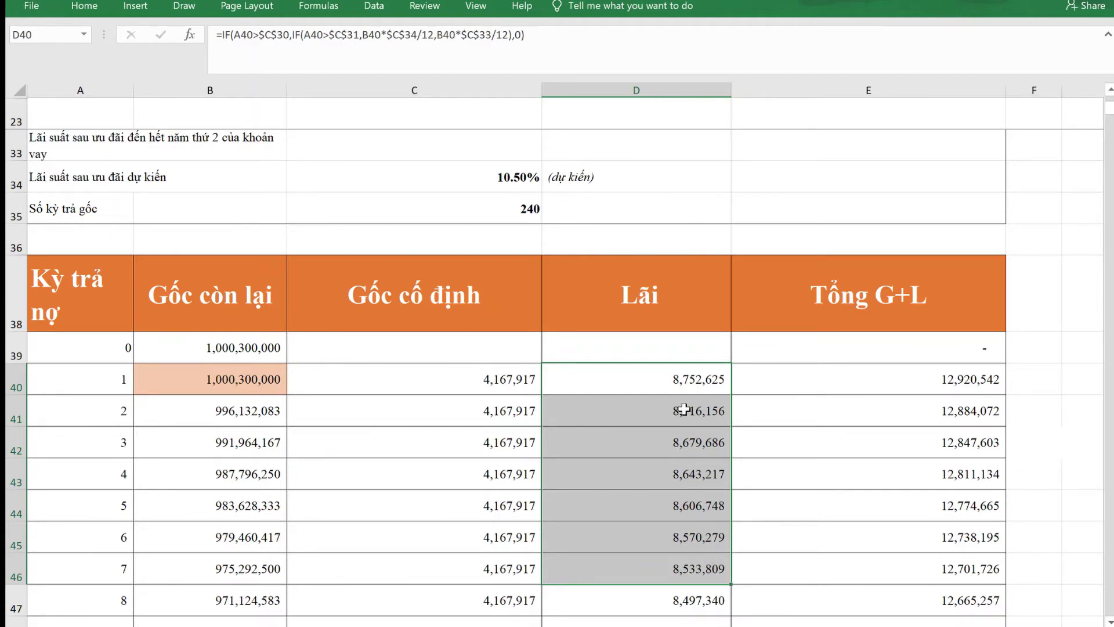
pyautogui.click(513, 408)
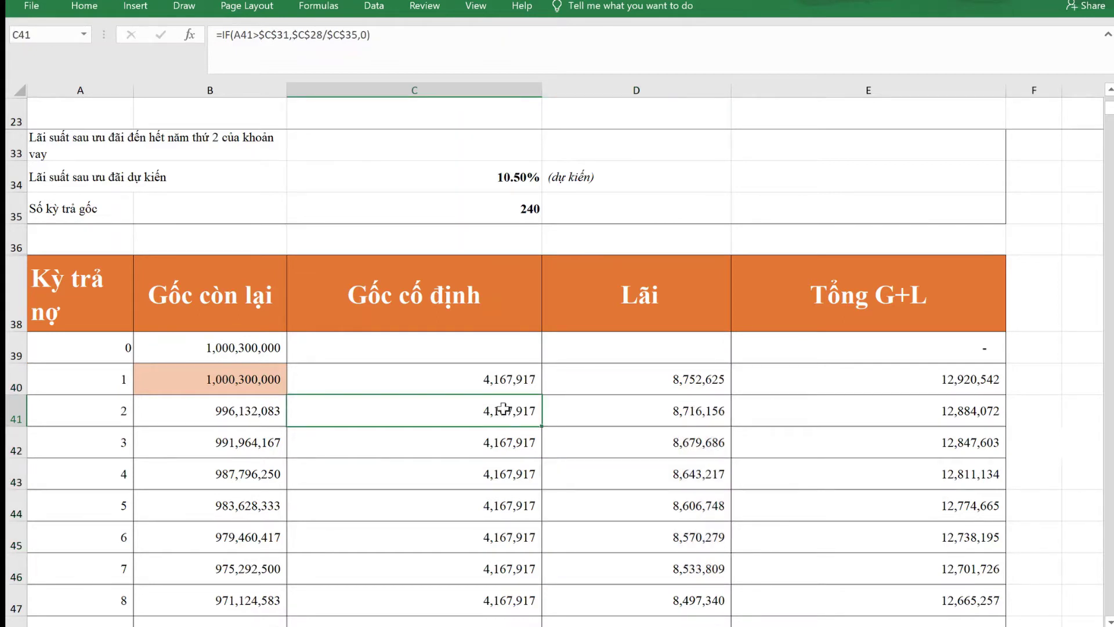
pyautogui.scroll(-3, 505, 409)
pyautogui.click(499, 409)
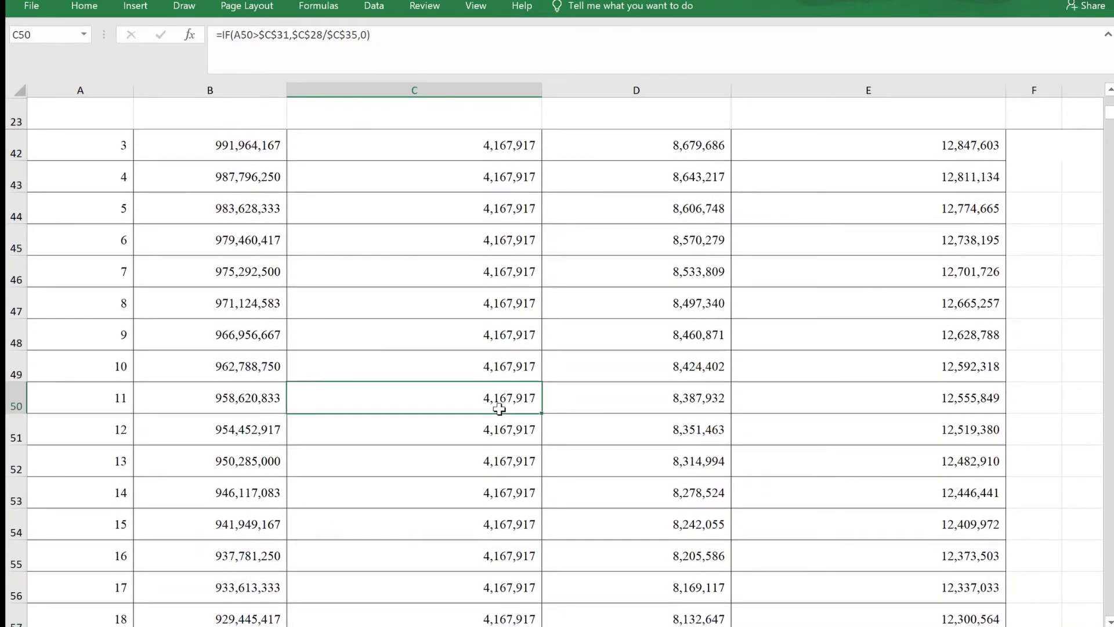
# - Examine the fixed principal formulas in C65 and C40, and the remaining principal formula in B41
pyautogui.scroll(-5, 498, 409)
pyautogui.click(499, 409)
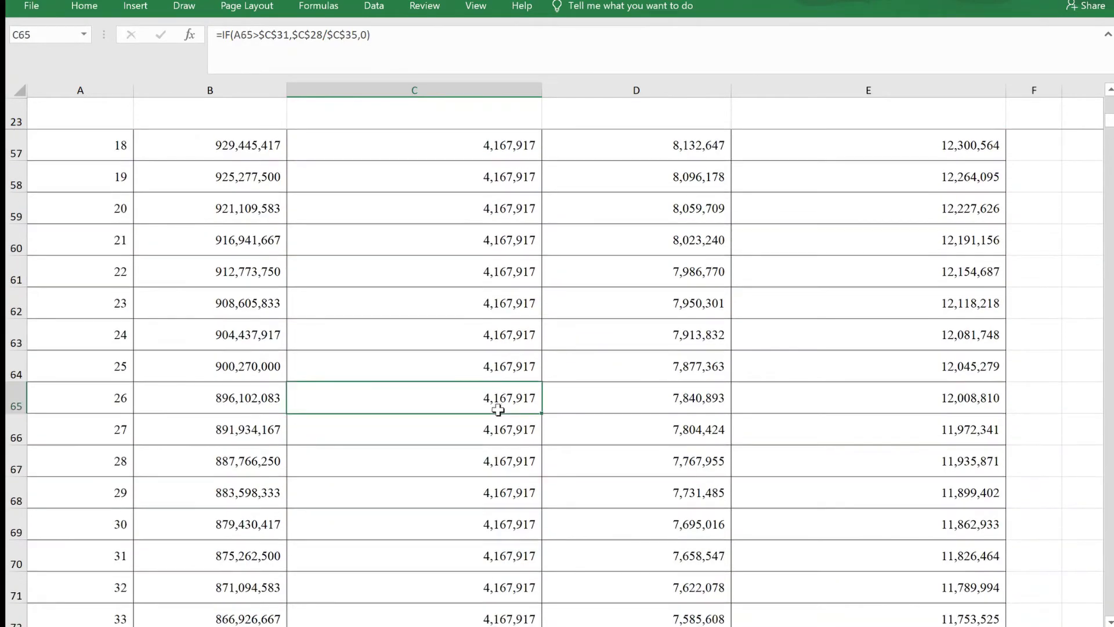
pyautogui.scroll(-3, 499, 409)
pyautogui.scroll(9, 498, 410)
pyautogui.scroll(3, 497, 410)
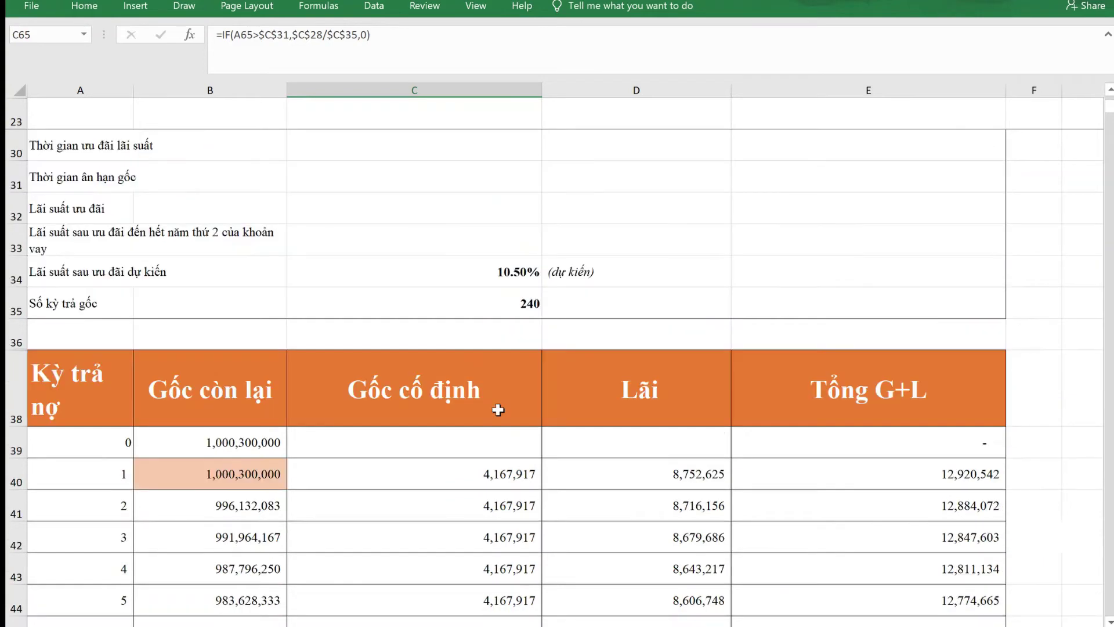
pyautogui.click(515, 479)
pyautogui.scroll(3, 516, 482)
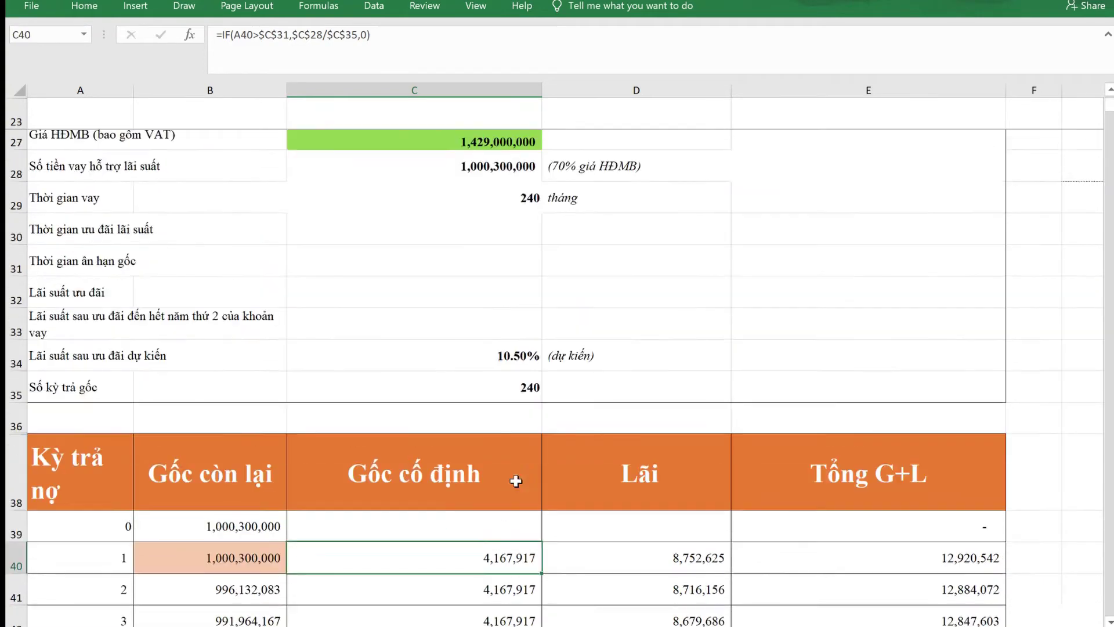
pyautogui.scroll(-6, 516, 473)
pyautogui.scroll(2, 515, 473)
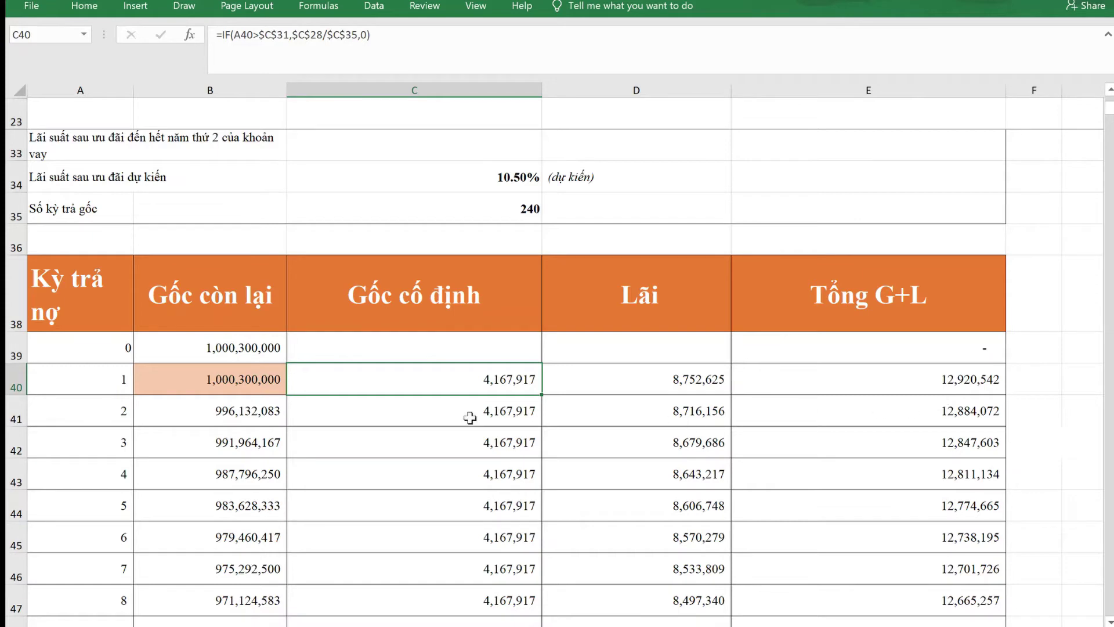
pyautogui.click(254, 413)
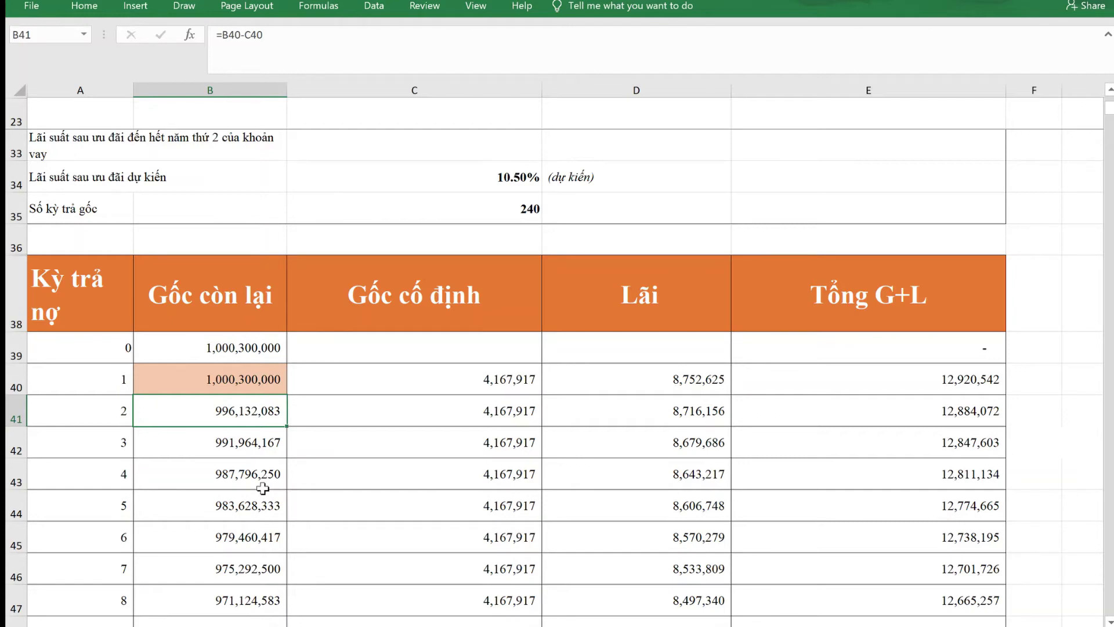
# - Change the loan amount formula in C28 to 50% of the contract price, =C27*50%
pyautogui.scroll(3, 299, 467)
pyautogui.click(478, 382)
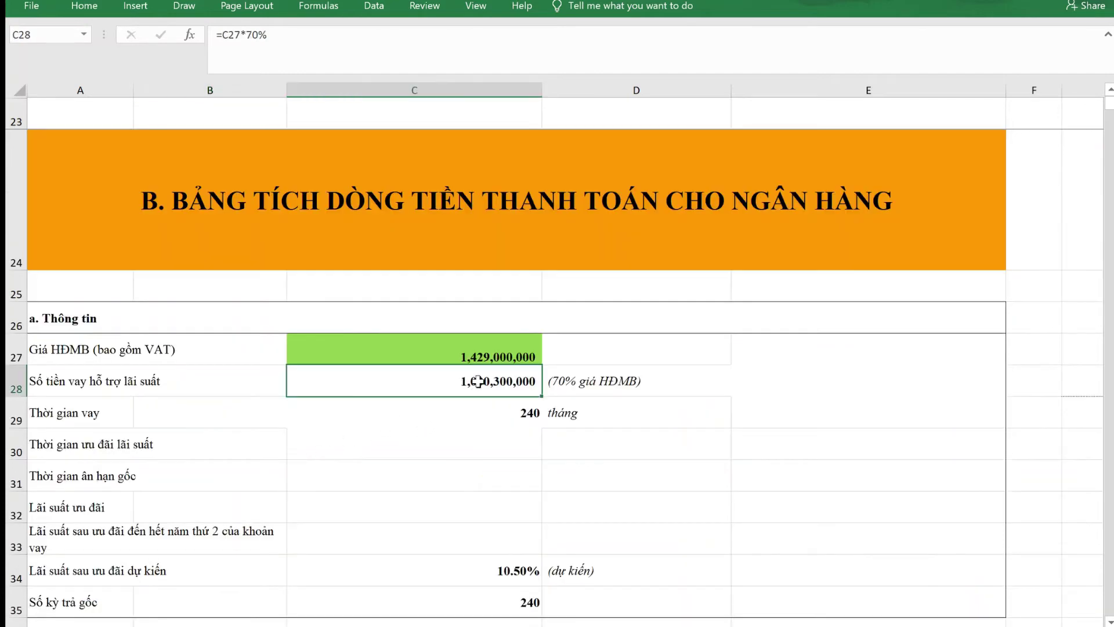
pyautogui.click(253, 36)
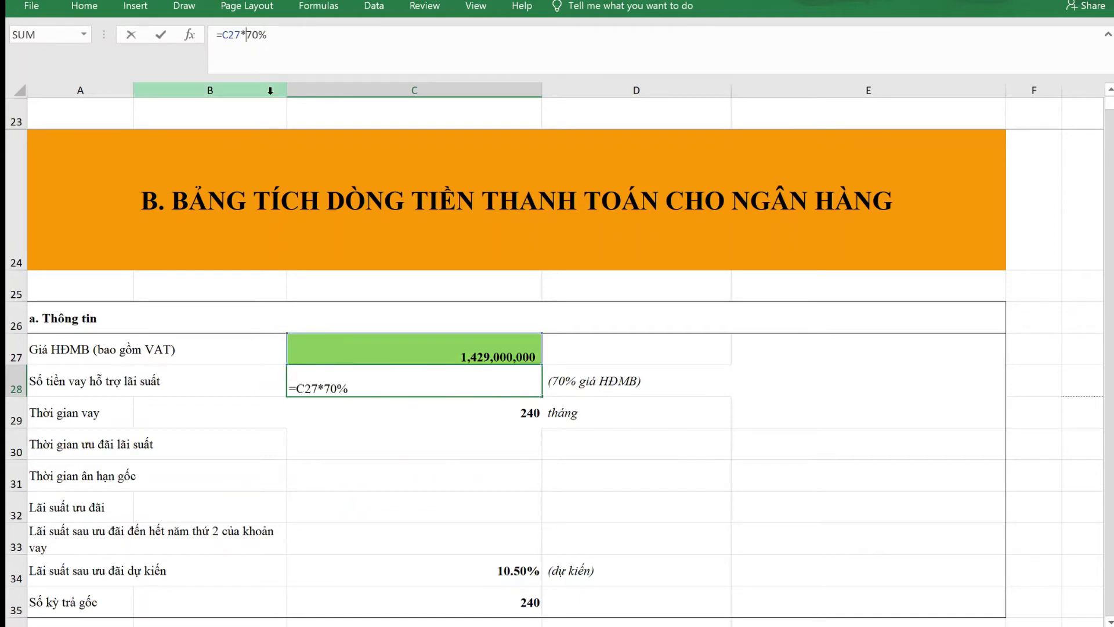
pyautogui.press('Delete')
pyautogui.write('5')
pyautogui.press('Return')
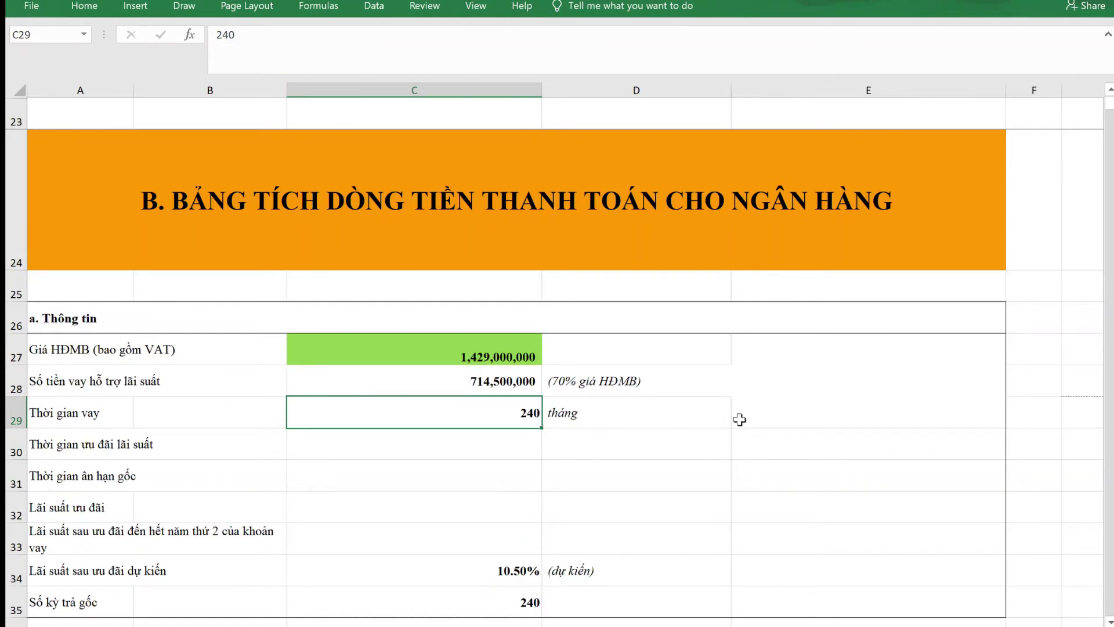
# - Examine the period 1 total payment in E40 and the fixed principal in C40 for the 50% loan
pyautogui.scroll(-3, 739, 419)
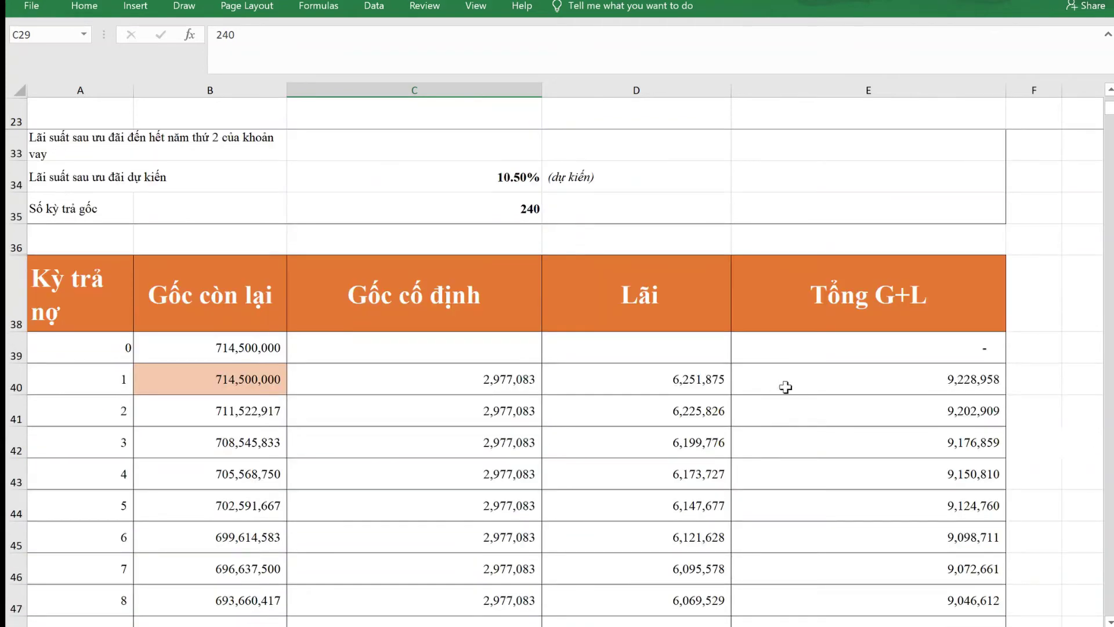
pyautogui.click(785, 386)
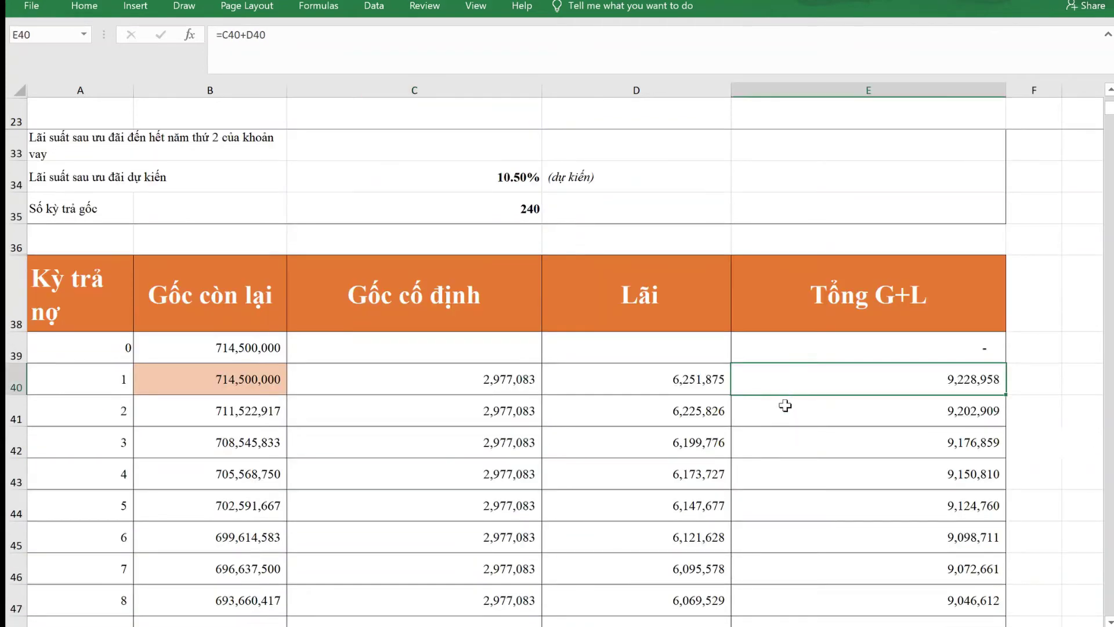
pyautogui.click(510, 382)
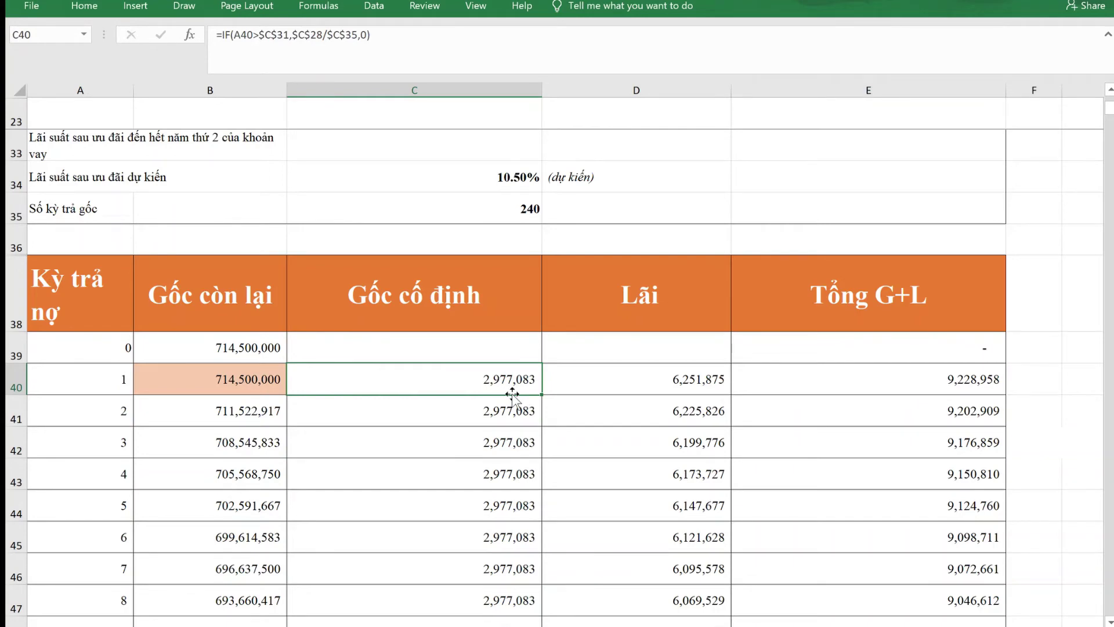
pyautogui.scroll(2, 512, 394)
pyautogui.scroll(-2, 509, 394)
# - Change the loan amount formula in C28 to 30% of the contract price, =C27*30%
pyautogui.scroll(3, 783, 397)
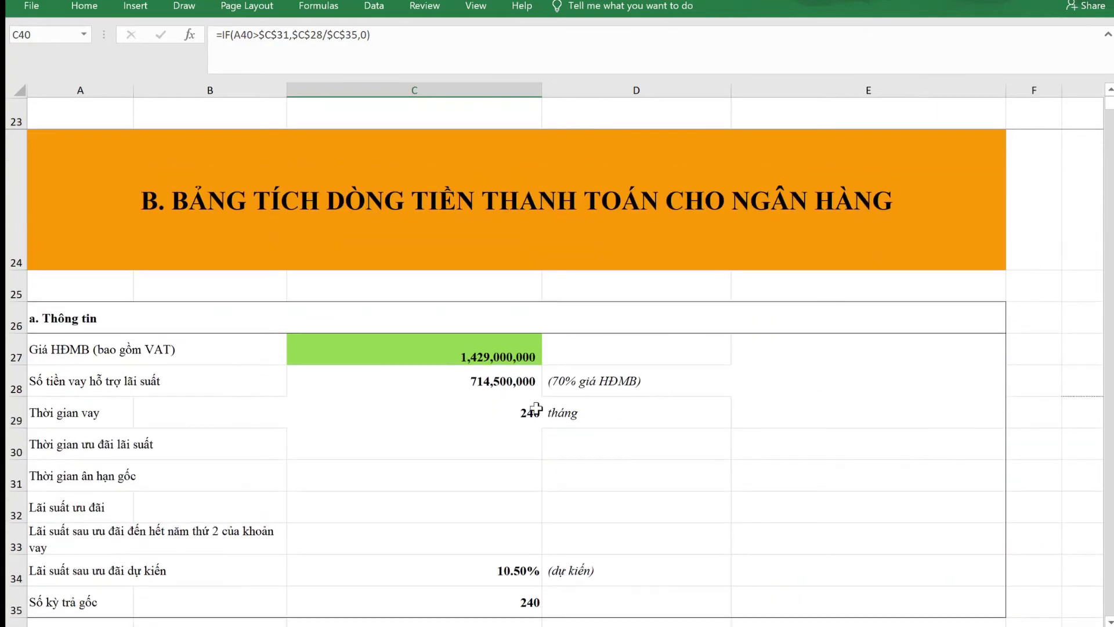
pyautogui.click(487, 384)
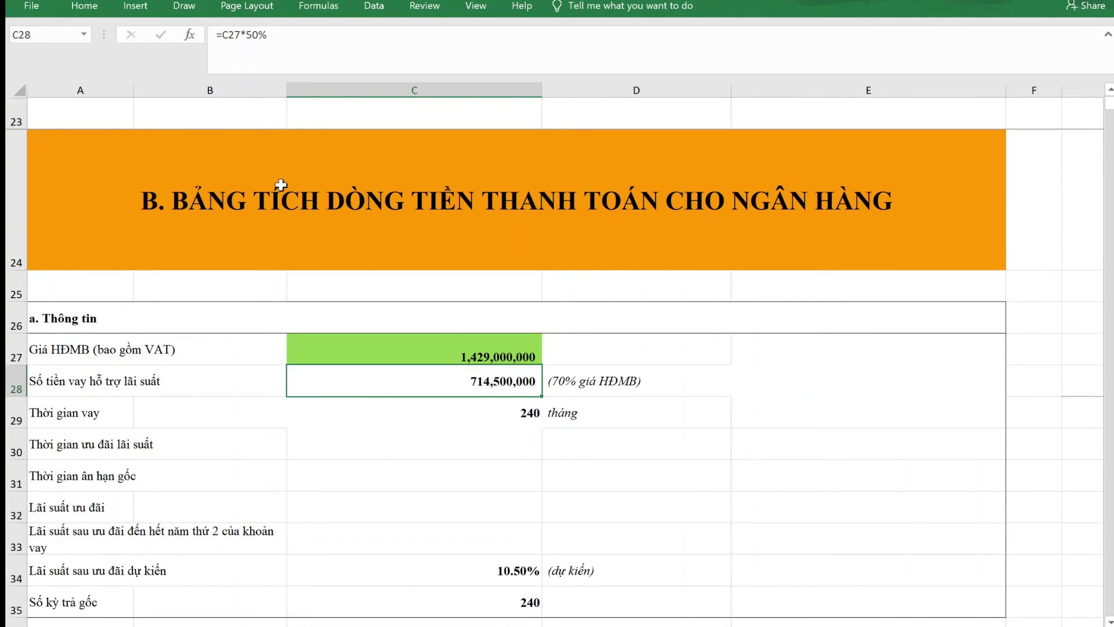
pyautogui.click(253, 35)
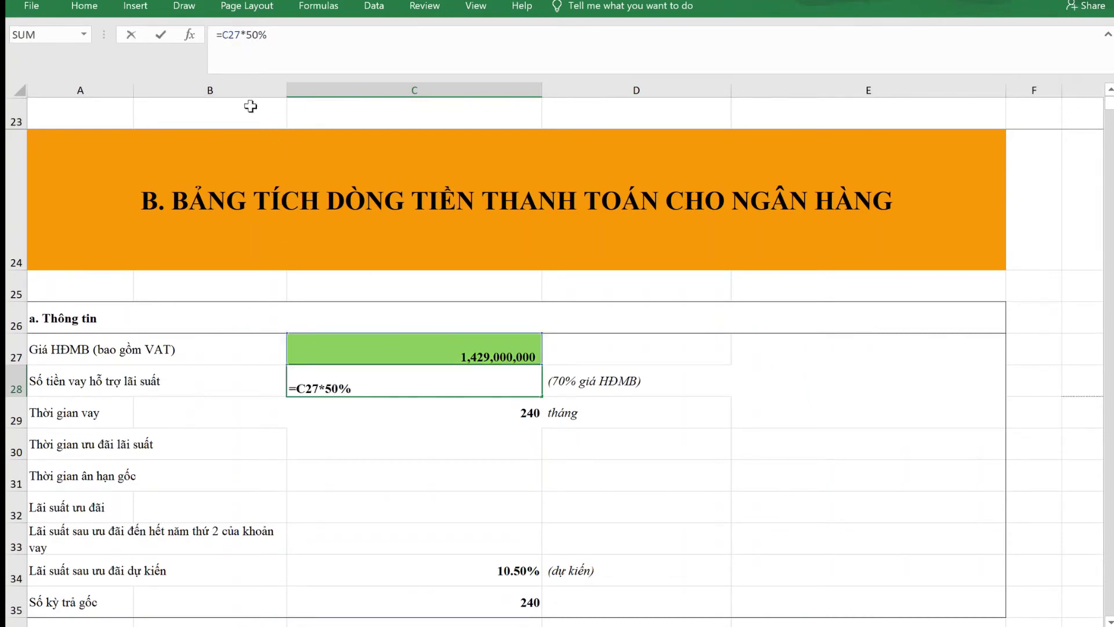
pyautogui.press('BackSpace')
pyautogui.write('3')
pyautogui.press('Return')
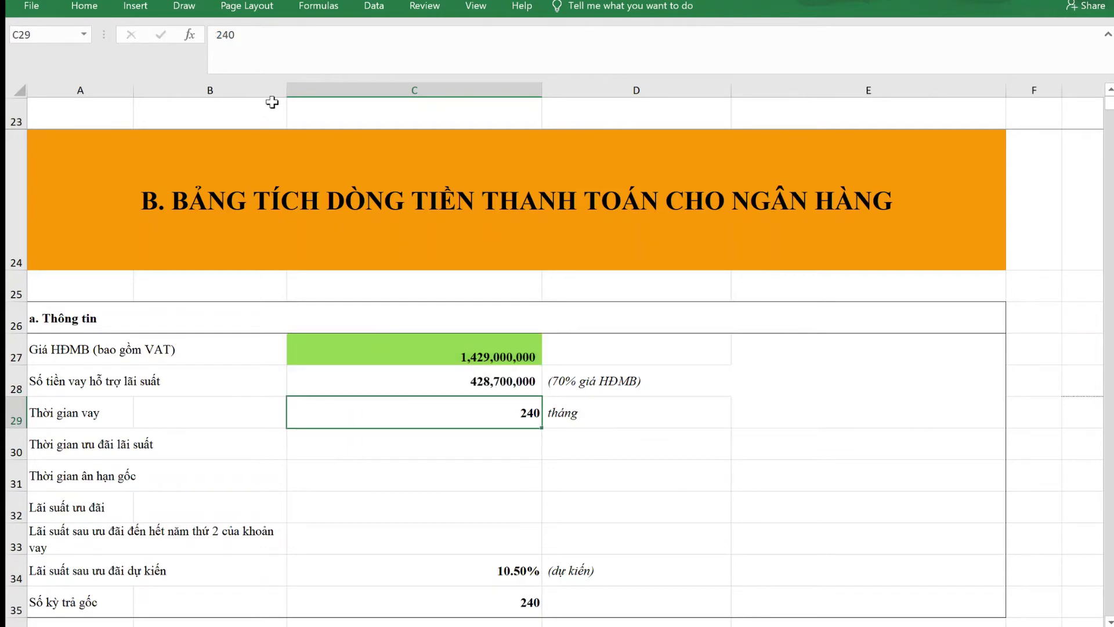
pyautogui.click(952, 482)
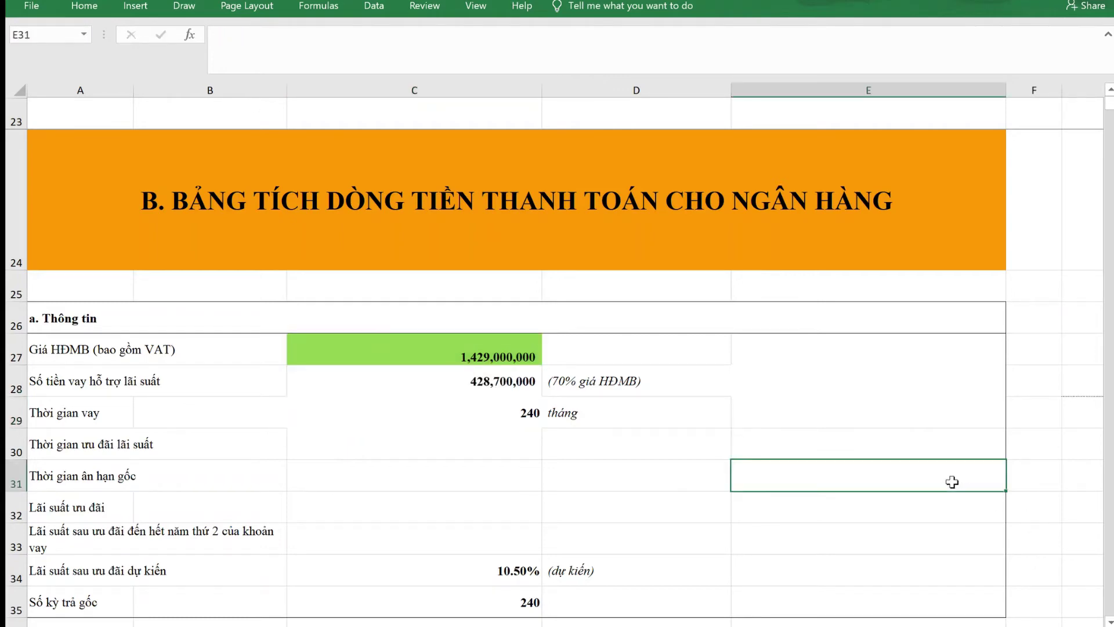
# - Examine how the 30% loan in C28 affects the fixed principal in C40:C41, the interest in D40 and the total in E40
pyautogui.click(486, 388)
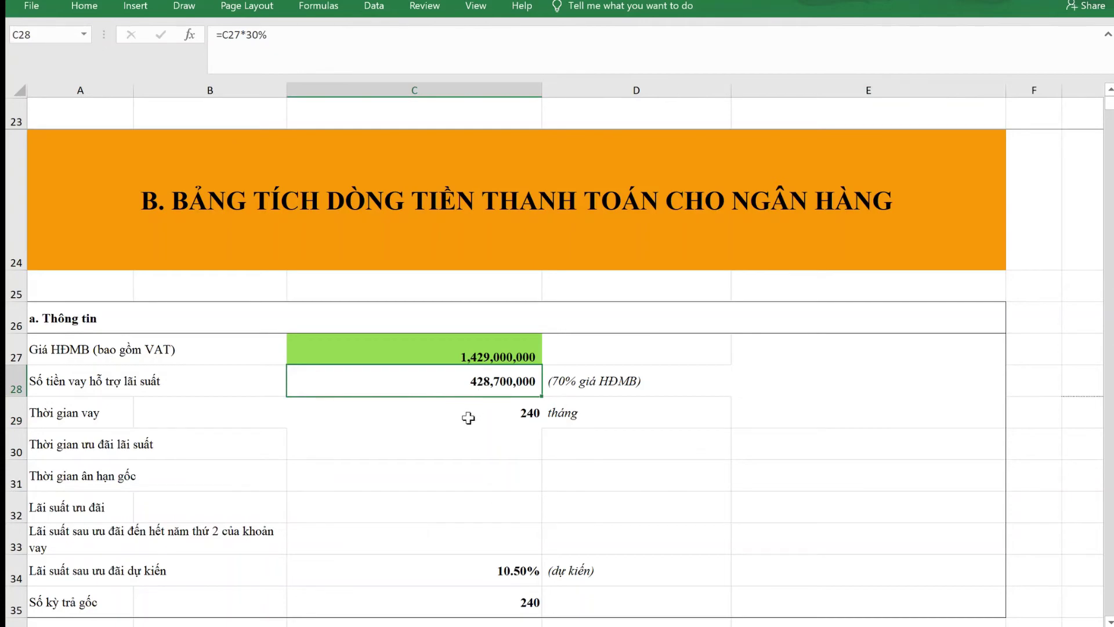
pyautogui.scroll(-3, 470, 432)
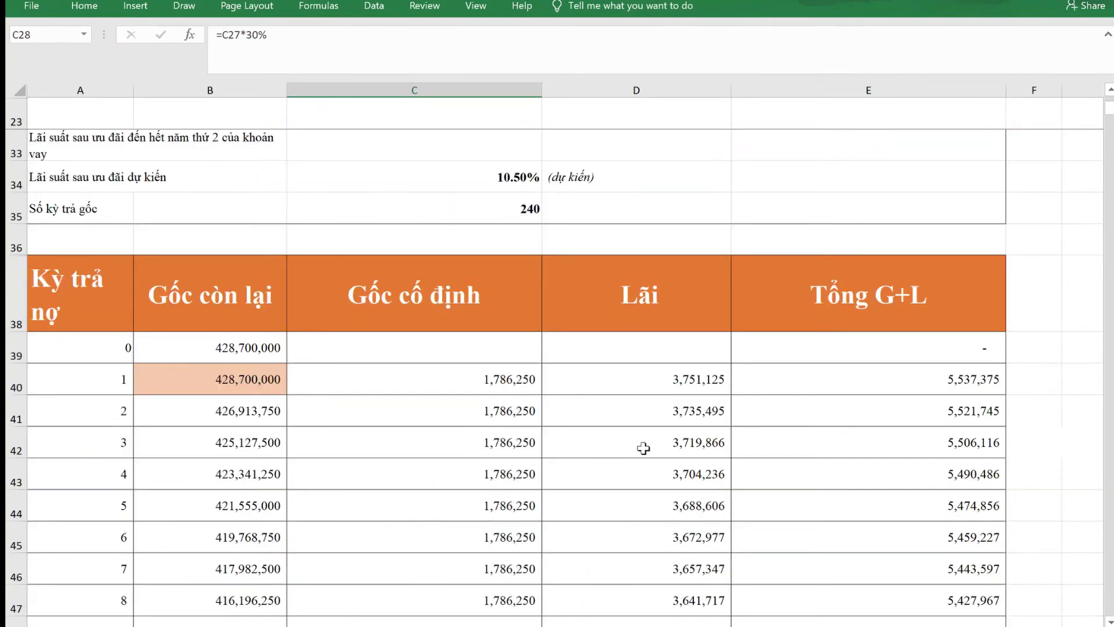
pyautogui.click(471, 384)
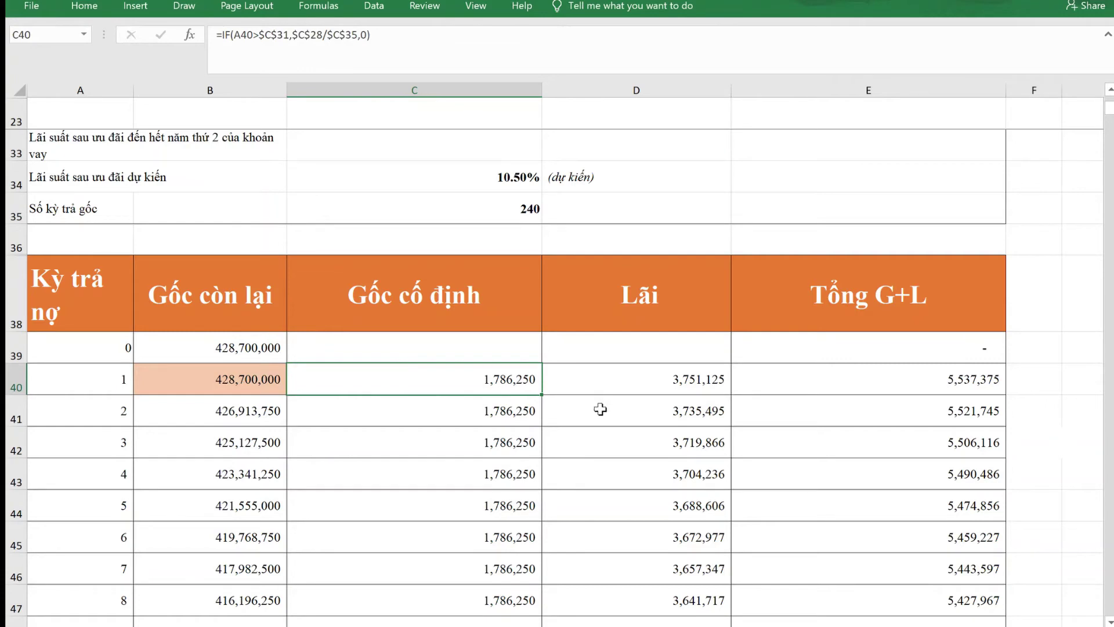
pyautogui.click(518, 413)
pyautogui.click(517, 380)
pyautogui.click(683, 385)
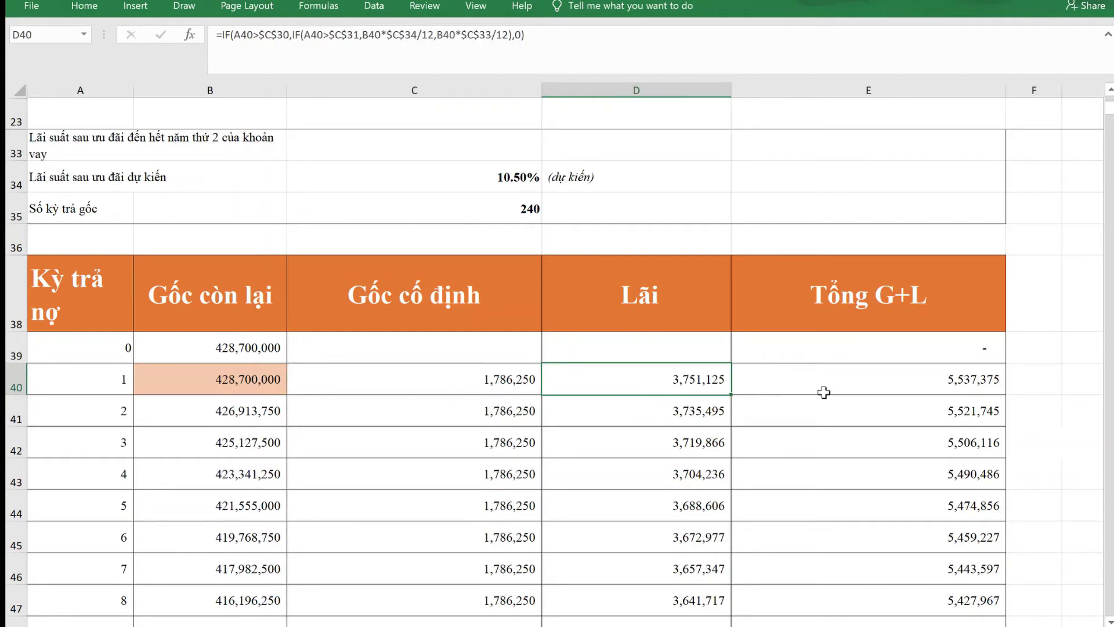
pyautogui.click(867, 386)
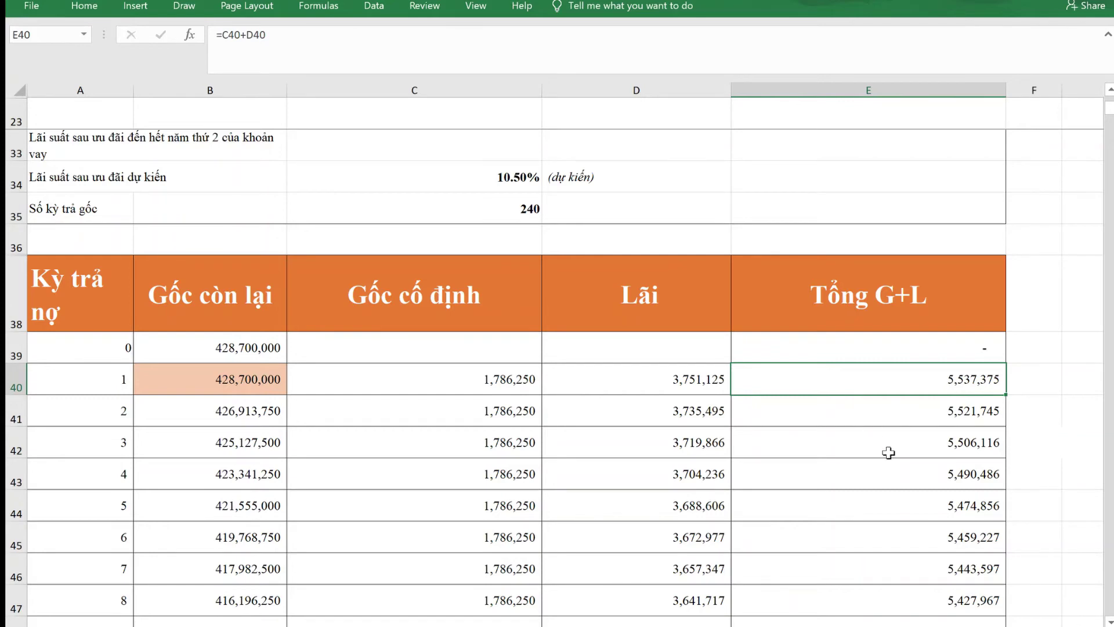
# - Examine the expected post-preferential interest rate in C34 and its use in the Lãi column, including the D47 formula
pyautogui.scroll(-3, 886, 452)
pyautogui.scroll(3, 888, 454)
pyautogui.click(498, 176)
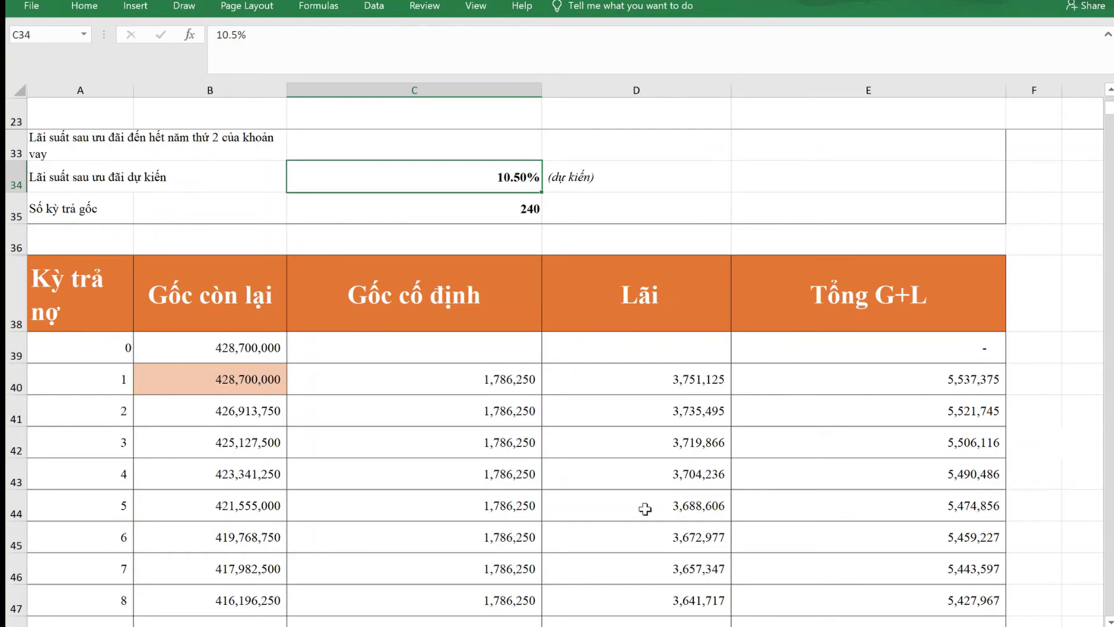
pyautogui.scroll(3, 645, 508)
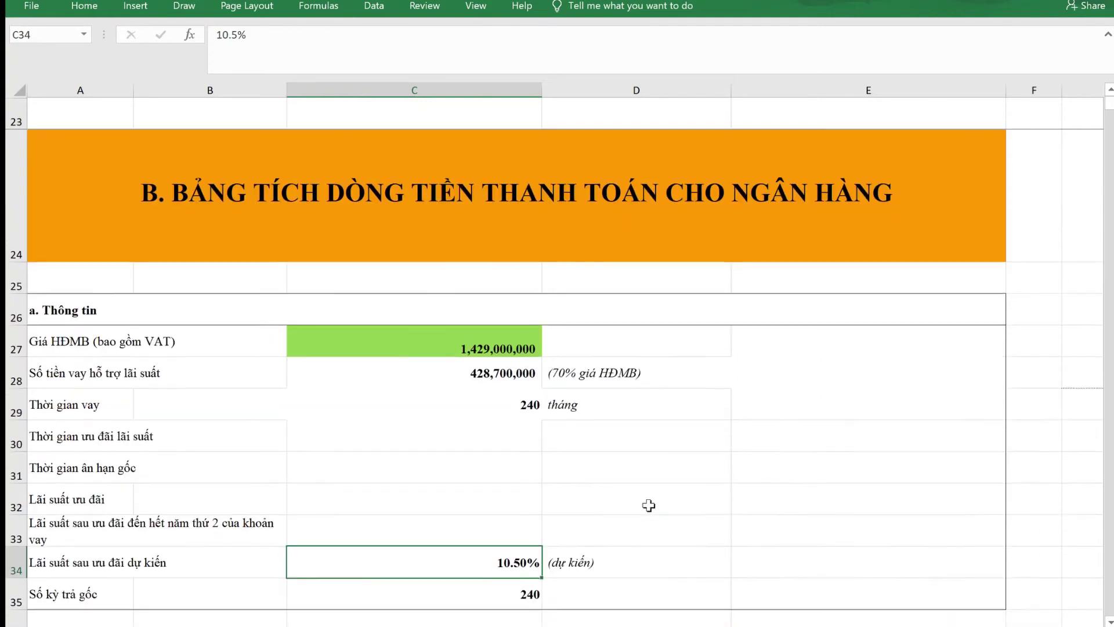
pyautogui.scroll(-4, 648, 505)
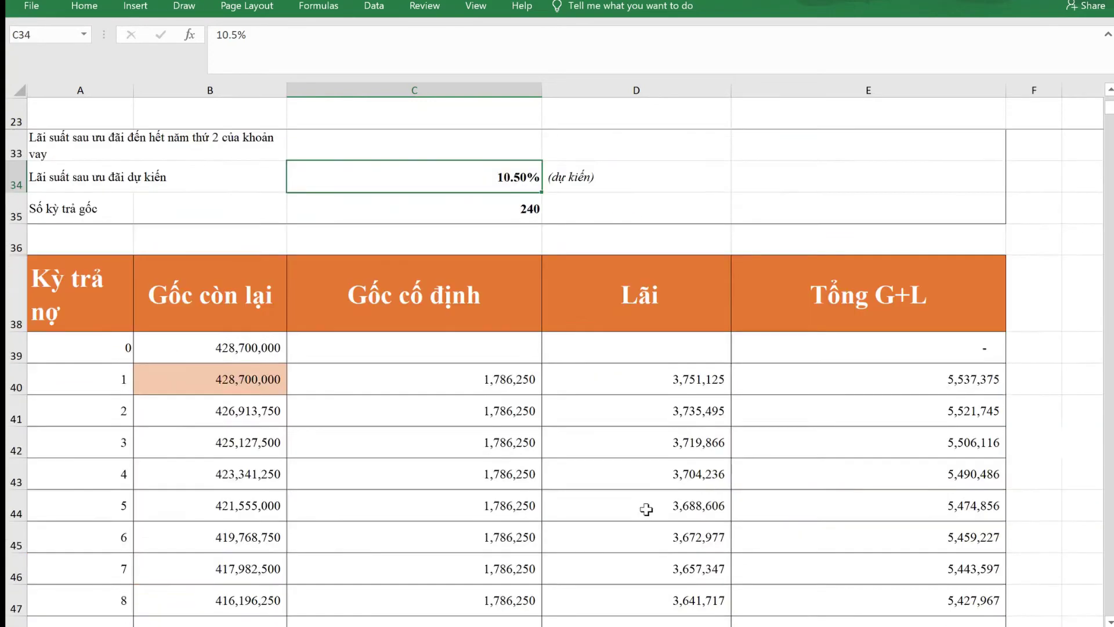
pyautogui.click(647, 509)
pyautogui.scroll(-6, 645, 511)
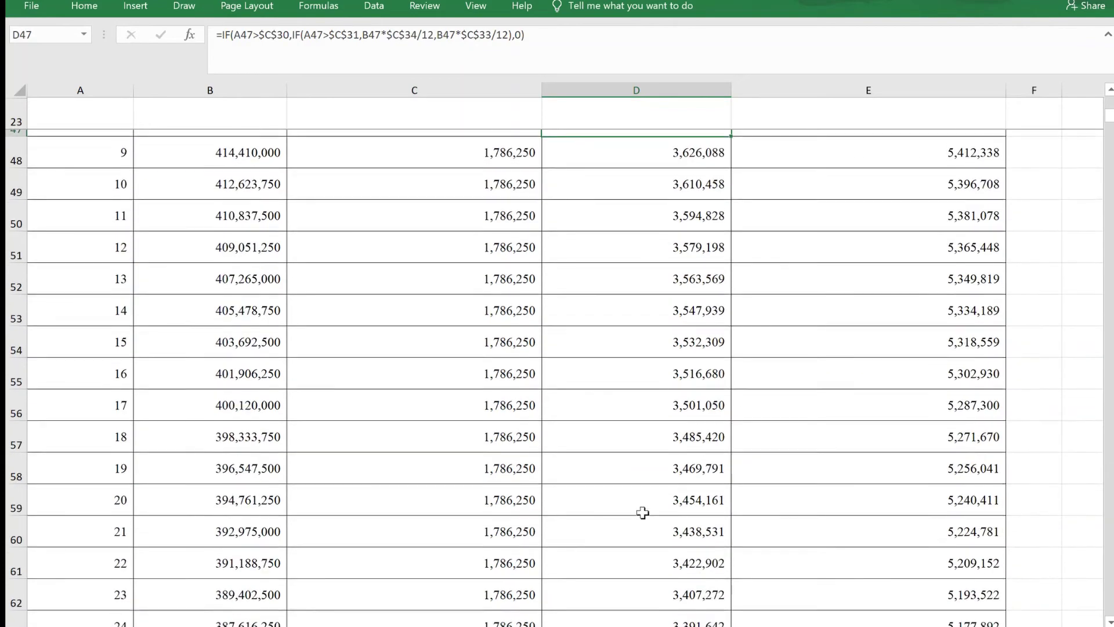
pyautogui.scroll(7, 638, 514)
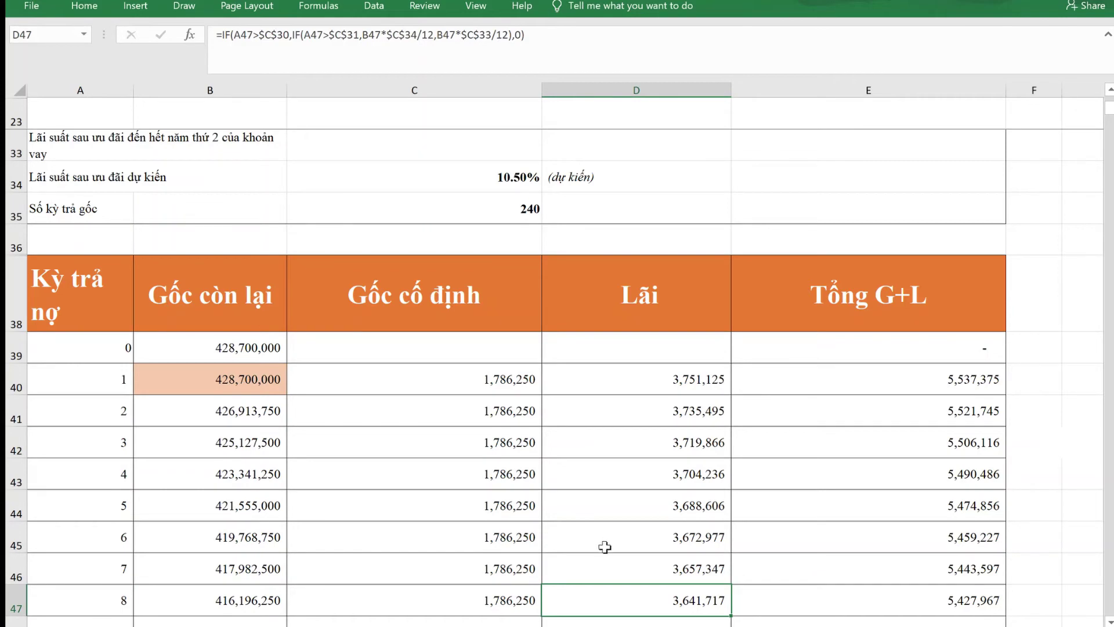
# - Review the loan inputs, the period 3 interest formula in D42 and the period 0 total formula in E39
pyautogui.scroll(2, 605, 546)
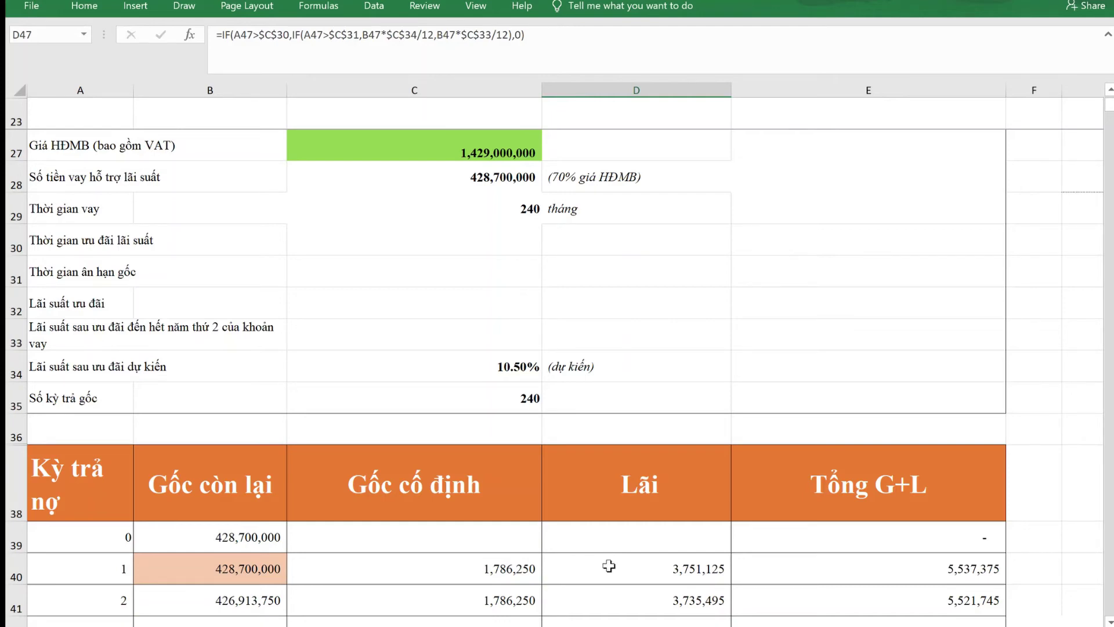
pyautogui.scroll(-5, 610, 560)
pyautogui.scroll(3, 605, 570)
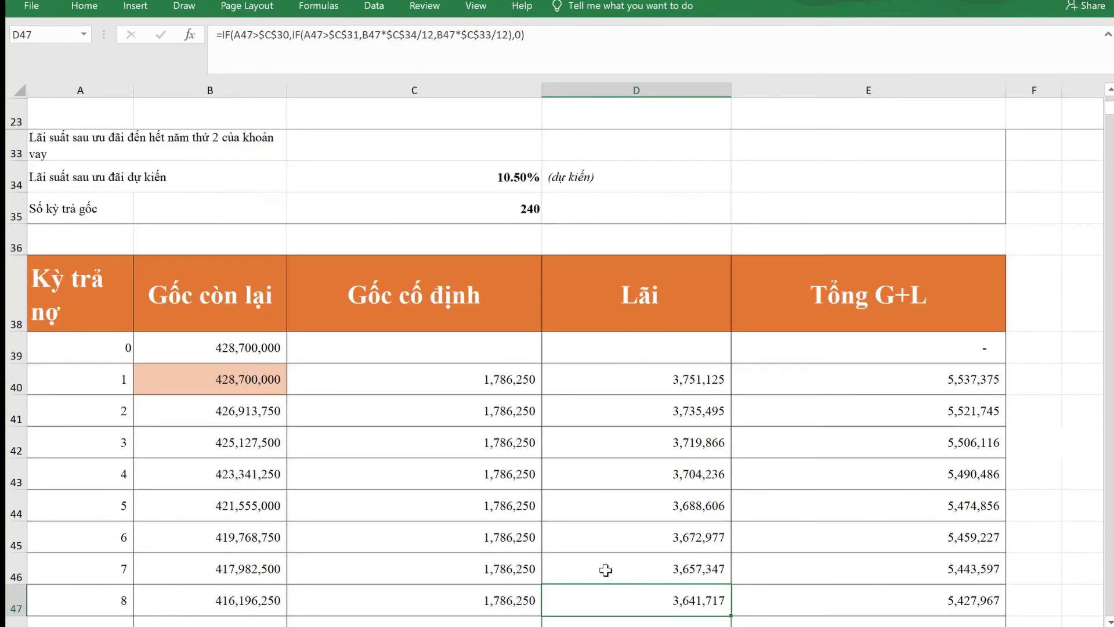
pyautogui.click(599, 438)
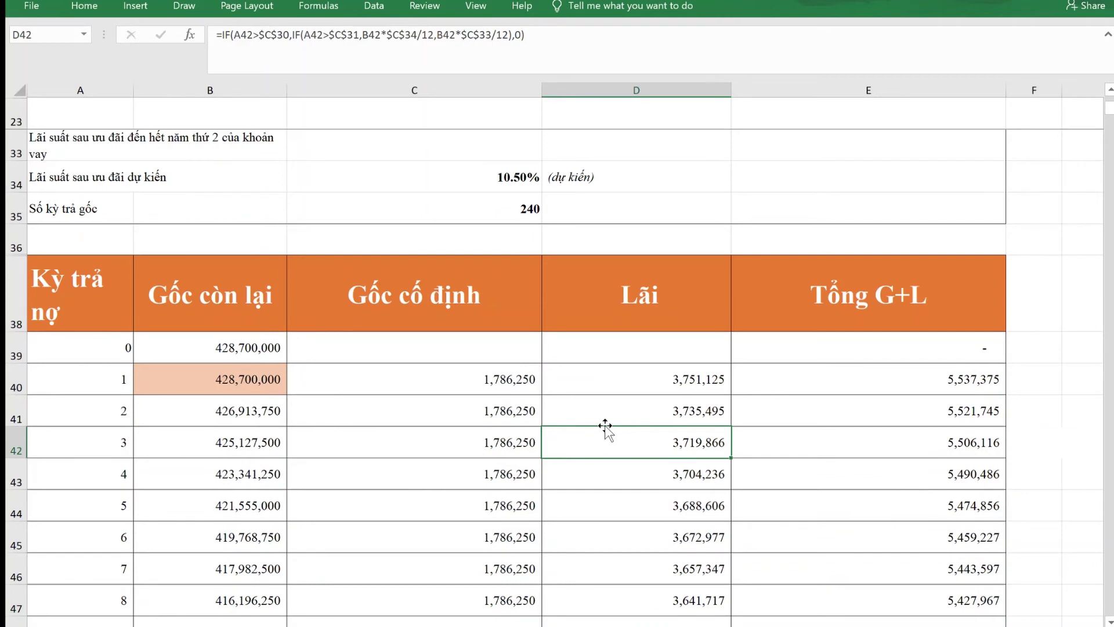
pyautogui.click(832, 353)
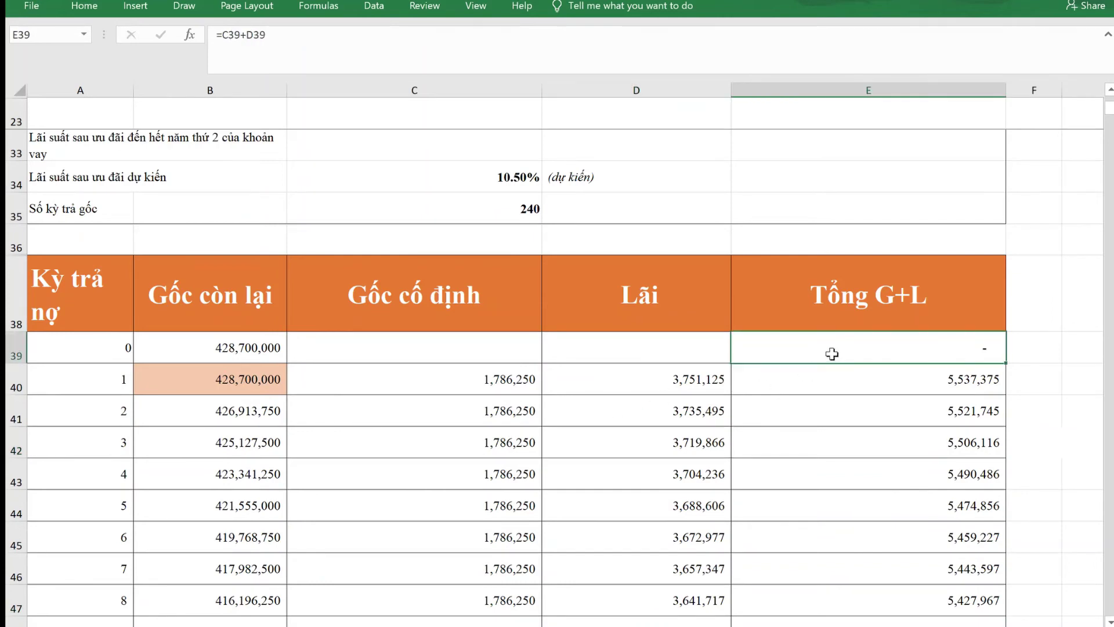